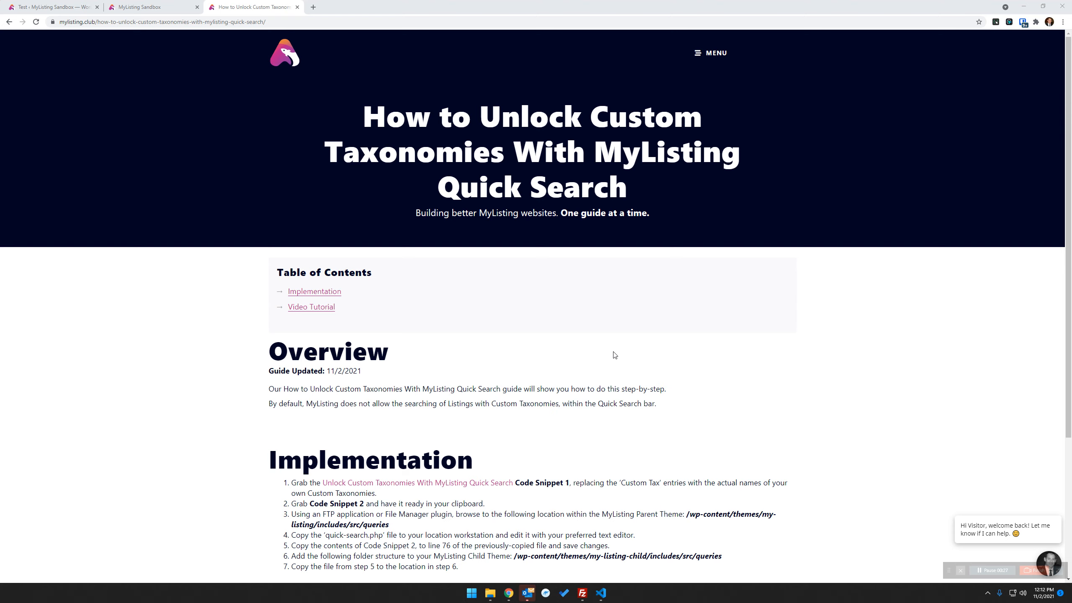
# - Look over the guide on unlocking custom taxonomies with MyListing Quick Search, then close its page
pyautogui.scroll(-5, 615, 354)
pyautogui.scroll(5, 619, 351)
pyautogui.scroll(-1, 548, 350)
pyautogui.scroll(1, 526, 350)
pyautogui.click(297, 6)
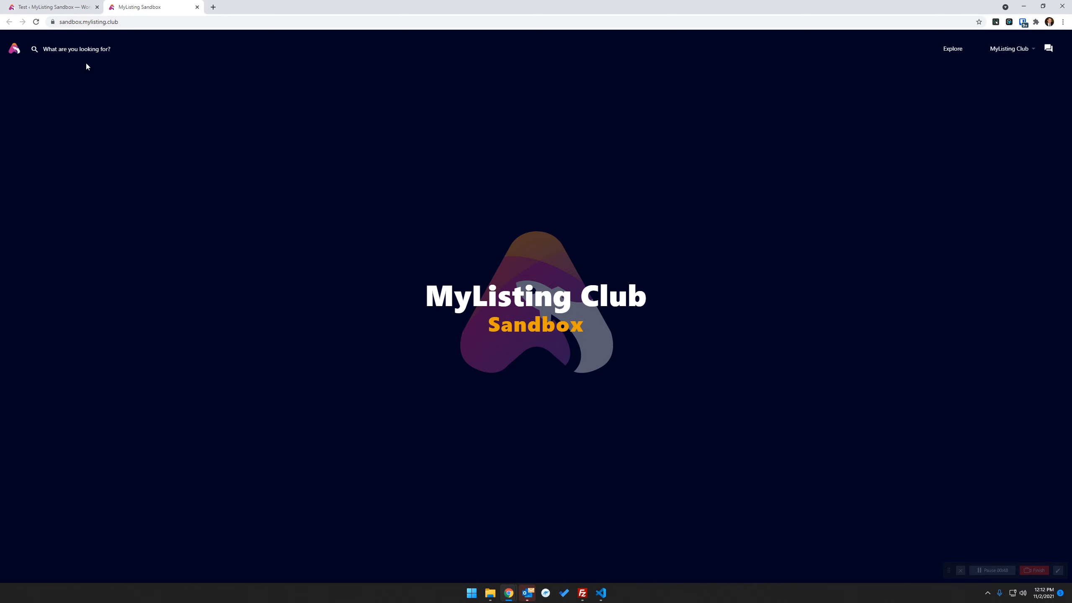
# - Search the sandbox site's quick search for "test", clearing the field and repeating the search once
pyautogui.click(85, 49)
pyautogui.click(75, 50)
pyautogui.write('test')
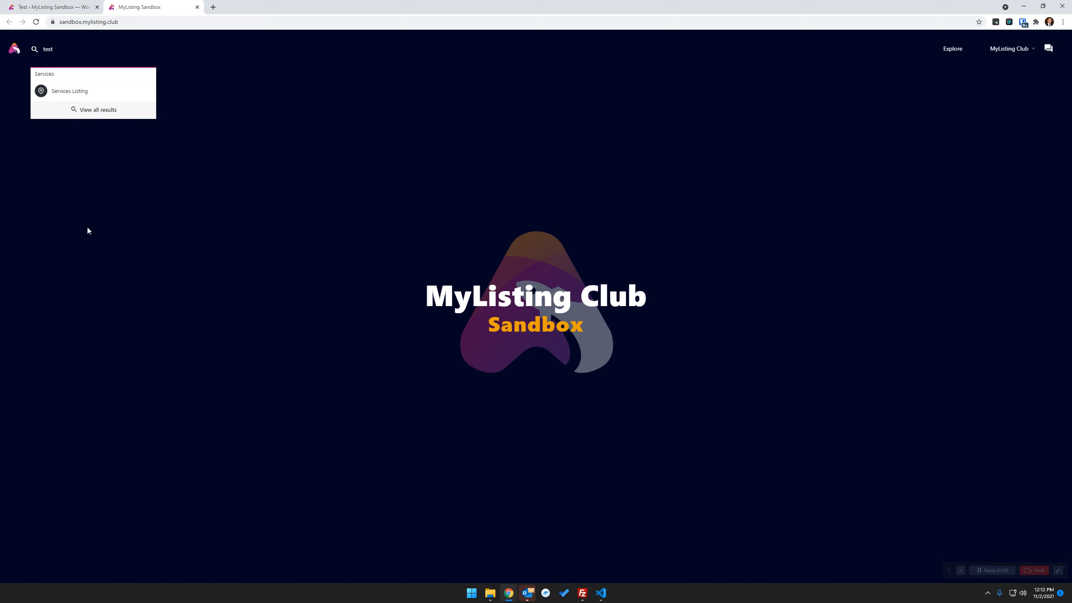
pyautogui.click(63, 49)
pyautogui.press('BackSpace')
pyautogui.press('BackSpace')
pyautogui.press('BackSpace')
pyautogui.click(125, 279)
pyautogui.click(69, 50)
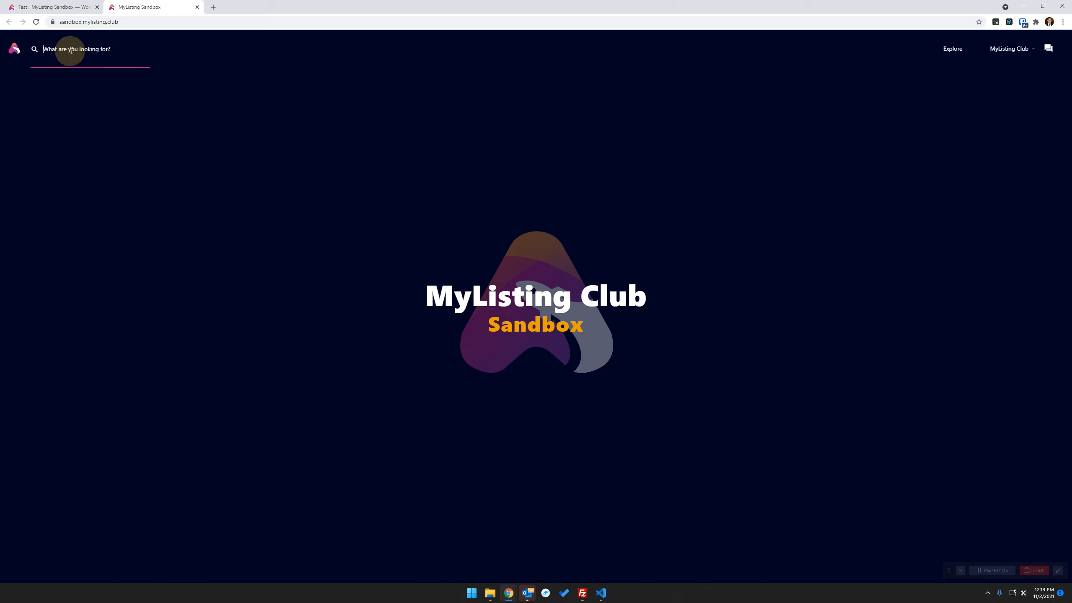
pyautogui.write('test')
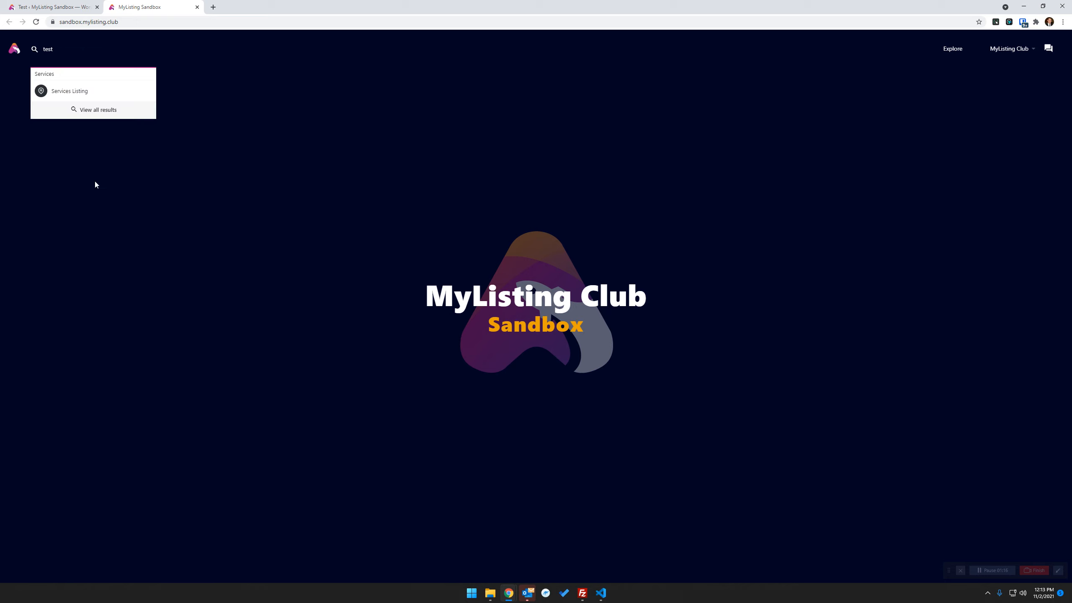
# - Duplicate the MyListing Sandbox home page in a second browser tab for comparison
pyautogui.rightClick(136, 4)
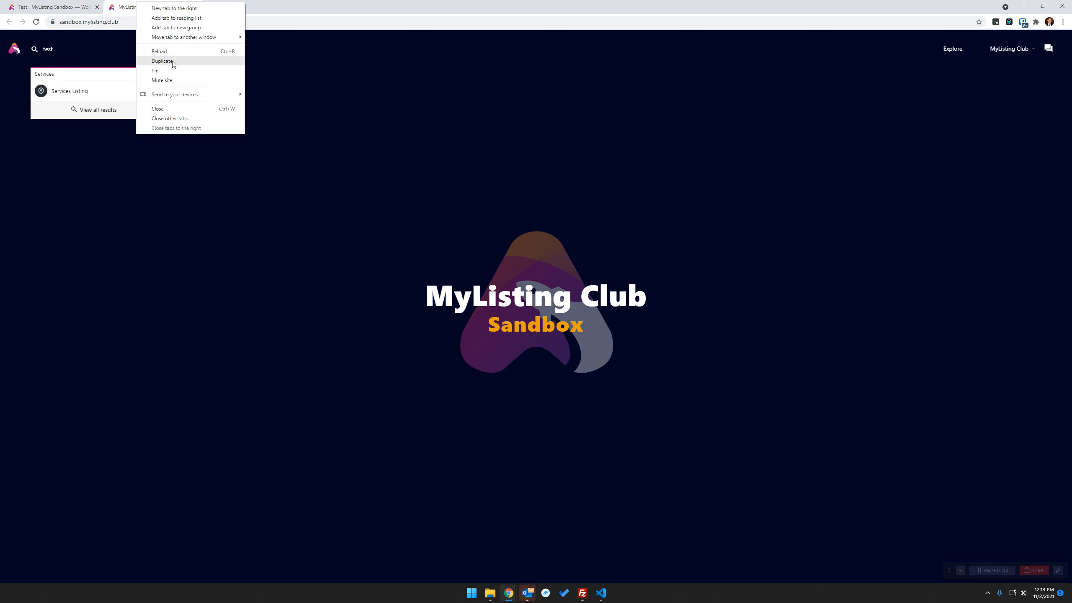
pyautogui.click(162, 61)
pyautogui.click(148, 7)
pyautogui.click(250, 8)
pyautogui.click(140, 6)
pyautogui.click(226, 5)
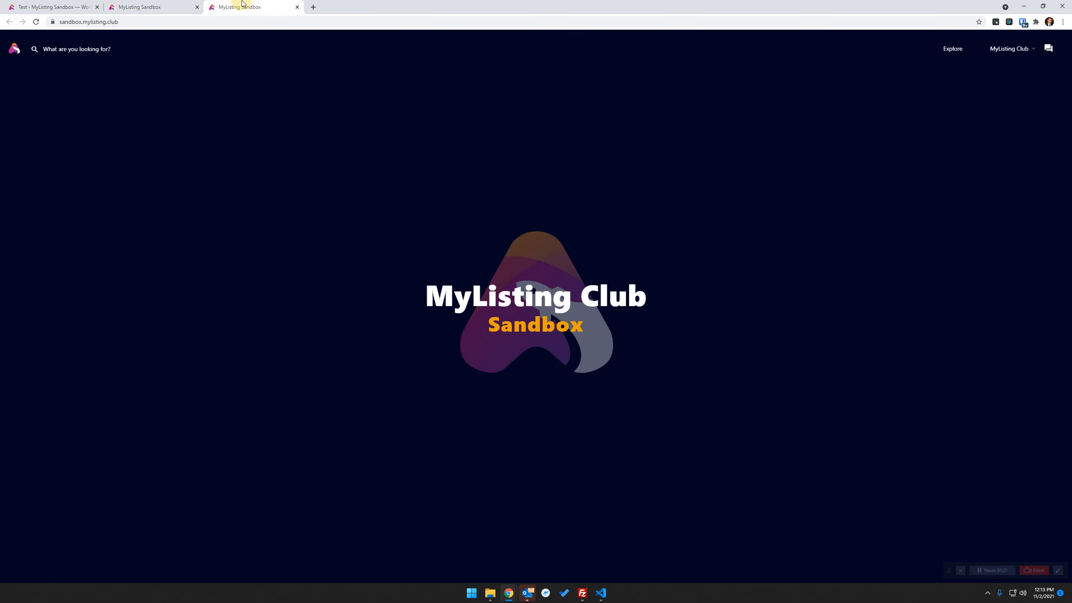
# - Examine the custom taxonomy Test and its list of terms in the WordPress admin's Listings section
pyautogui.click(68, 7)
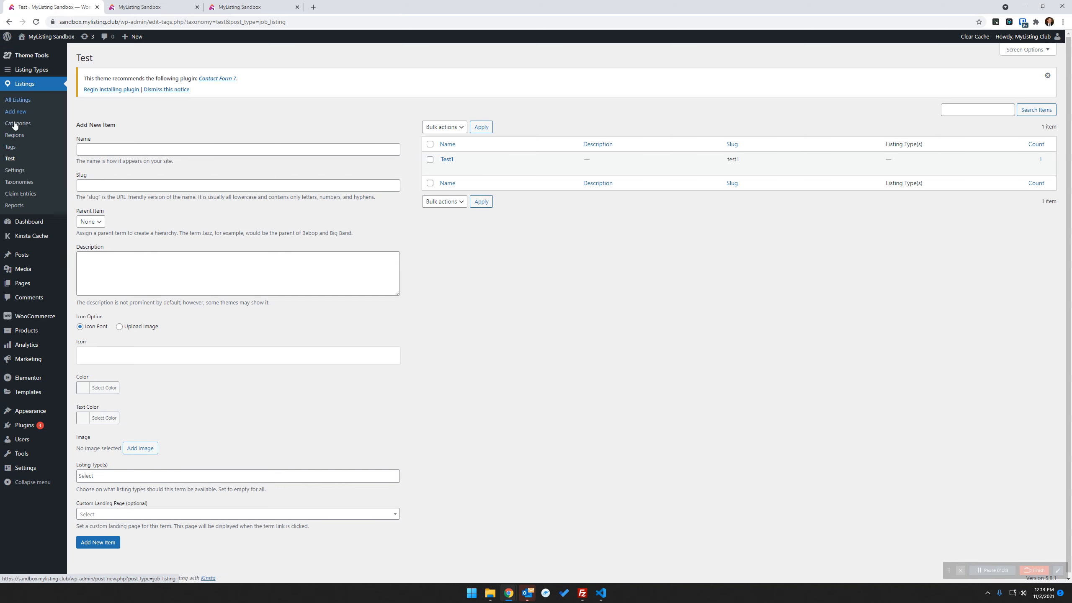
pyautogui.click(26, 183)
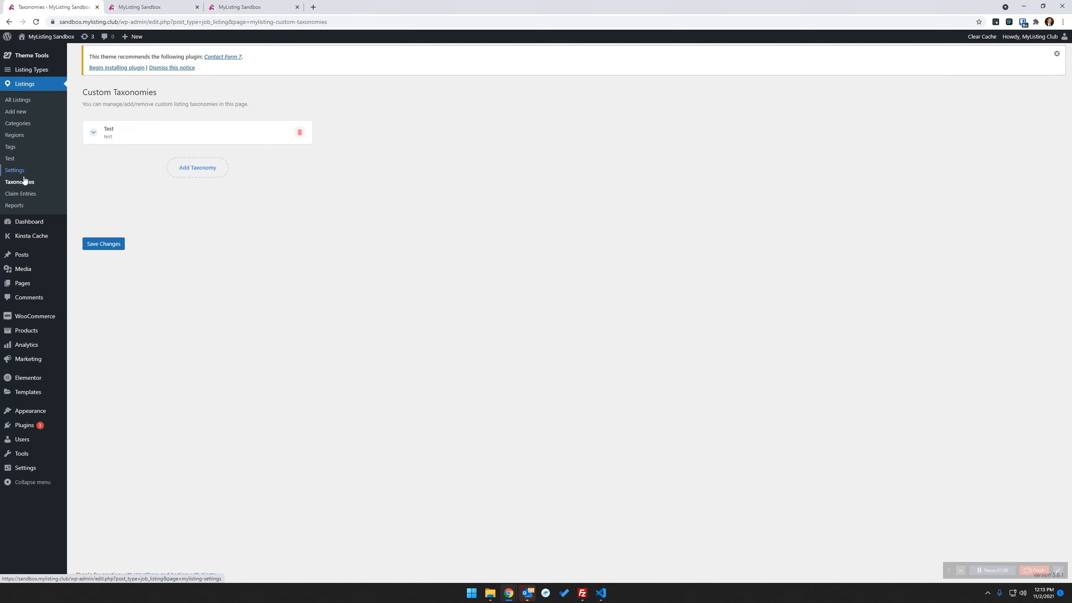
pyautogui.click(125, 141)
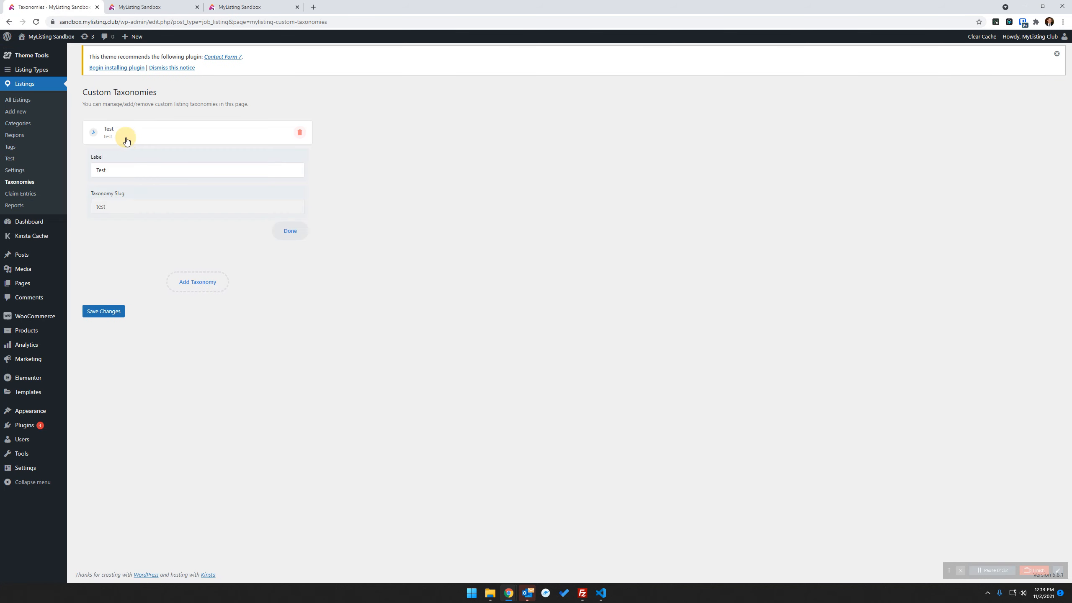
pyautogui.click(125, 141)
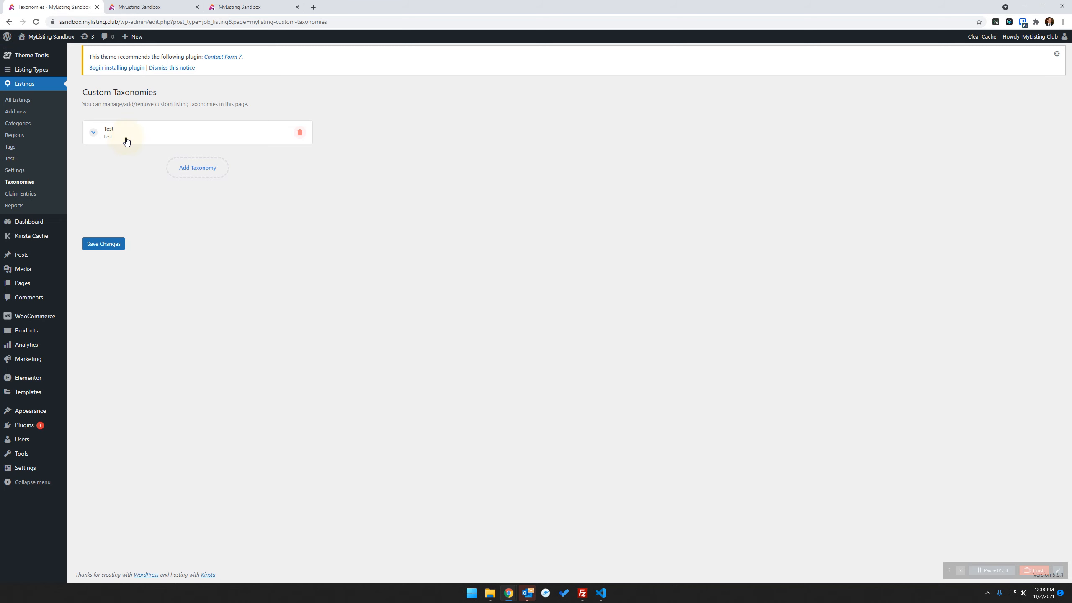
pyautogui.click(10, 160)
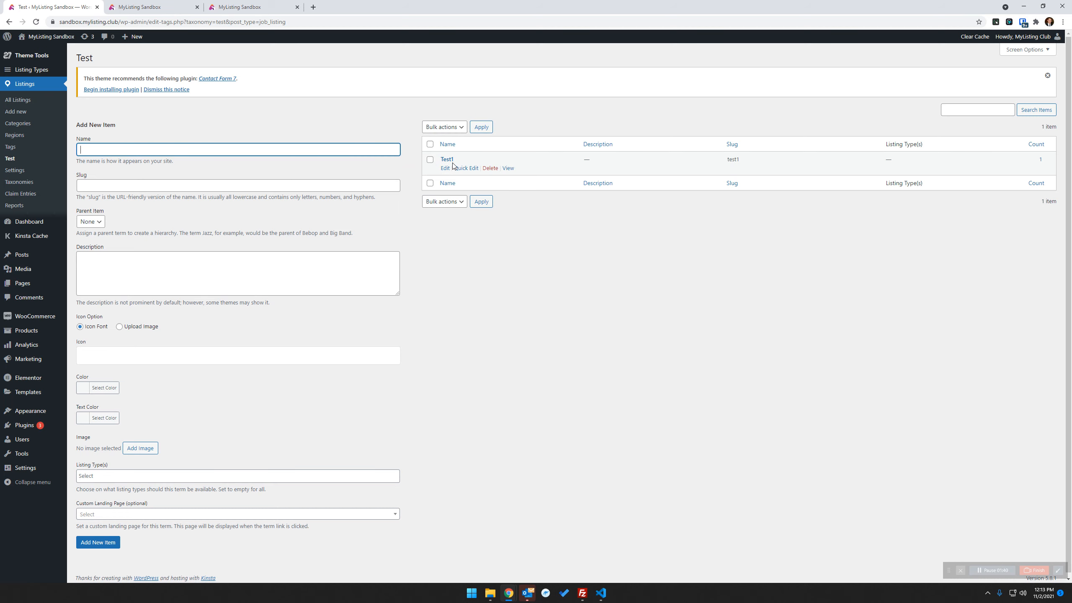
pyautogui.click(779, 330)
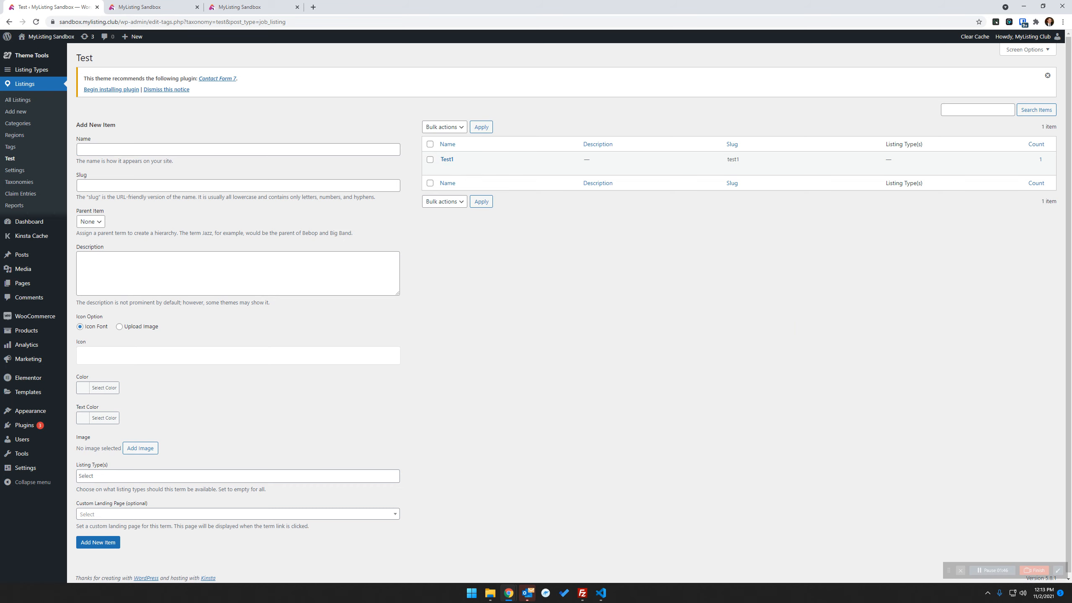
# - From the guide's implementation steps, open the linked code snippet page in a new tab and close the guide
pyautogui.moveTo(1069, 59); pyautogui.dragTo(370, 16)
pyautogui.scroll(-1, 272, 320)
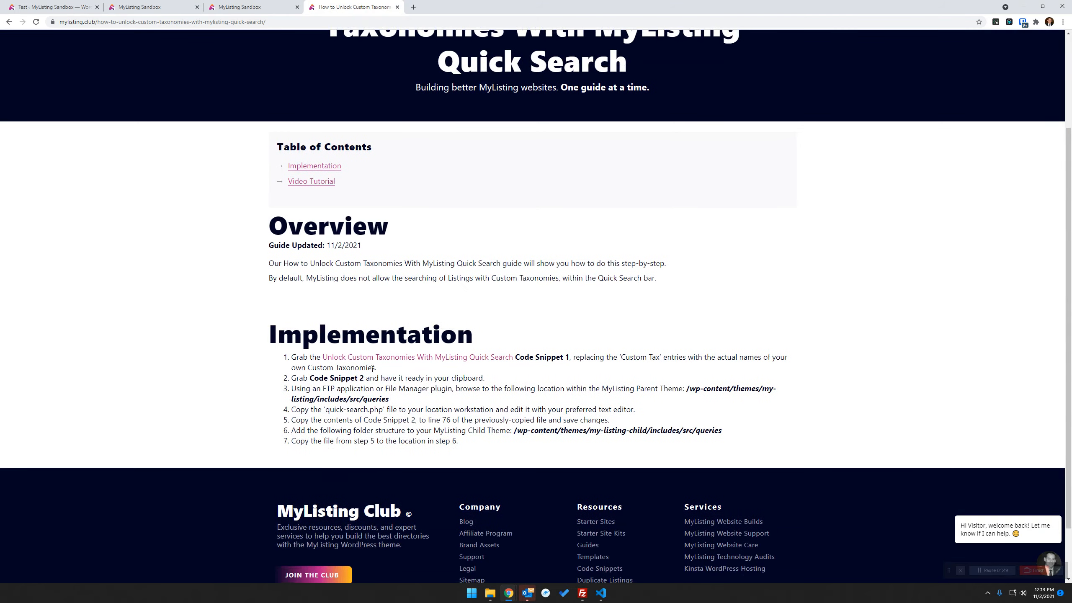
pyautogui.rightClick(410, 359)
pyautogui.click(447, 363)
pyautogui.click(451, 7)
pyautogui.click(367, 3)
pyautogui.click(397, 7)
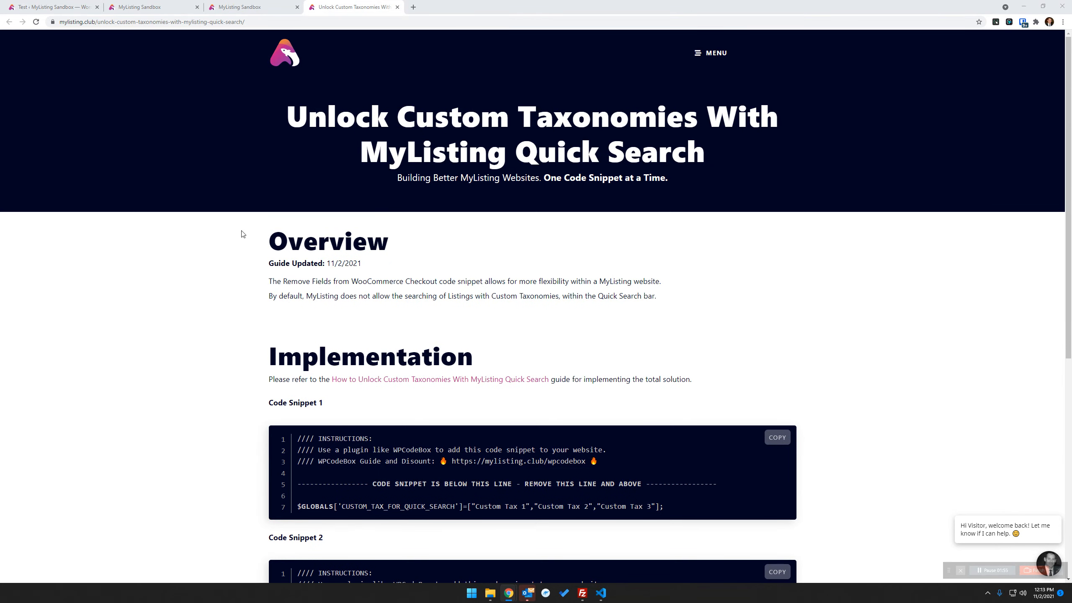
# - Copy Code Snippet 1 from the Unlock Custom Taxonomies With MyListing Quick Search page
pyautogui.scroll(-3, 456, 296)
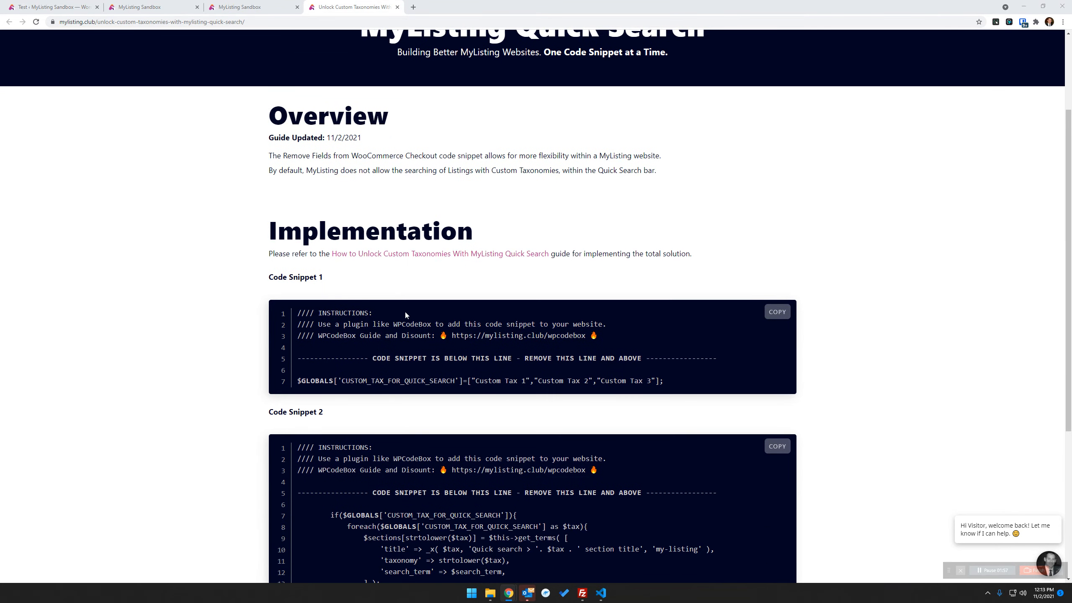
pyautogui.scroll(-2, 405, 311)
pyautogui.moveTo(328, 192); pyautogui.dragTo(271, 188)
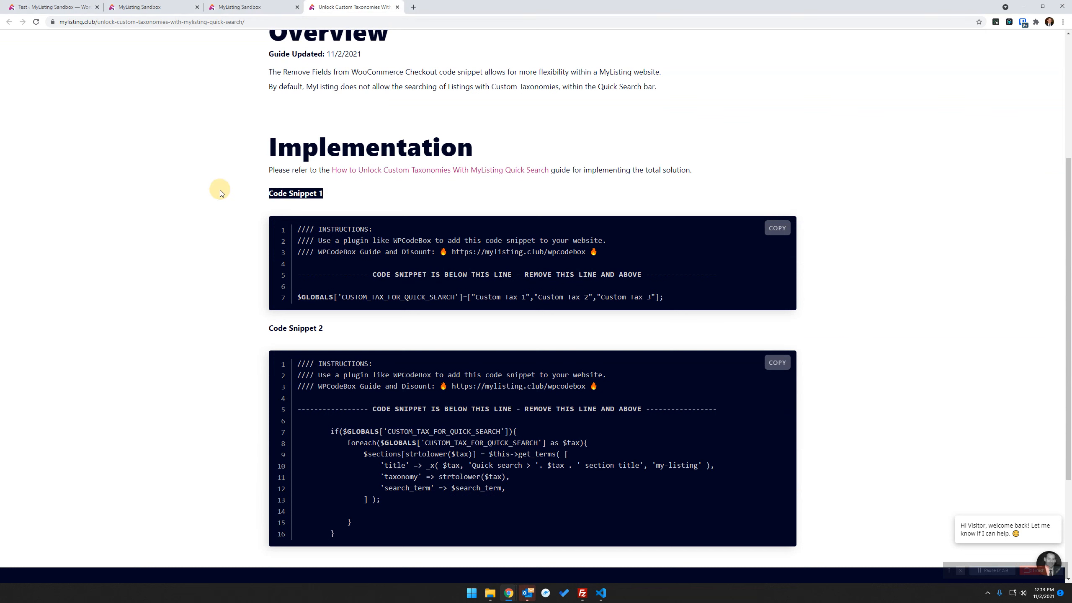
pyautogui.click(830, 228)
pyautogui.click(780, 230)
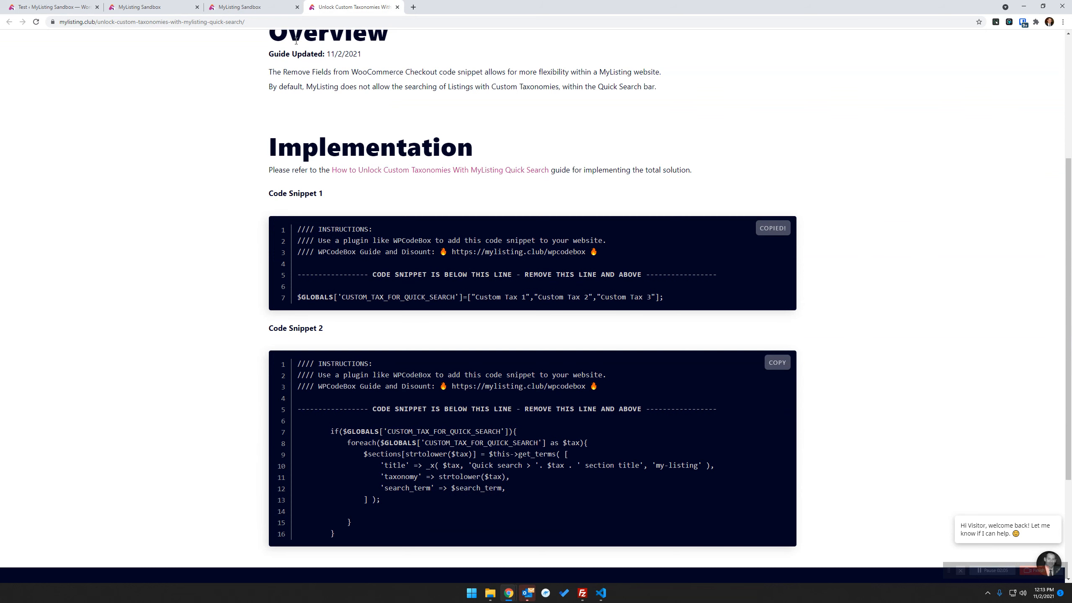
# - Return to the sandbox's WordPress admin and open the WPCodeBox tool
pyautogui.click(108, 14)
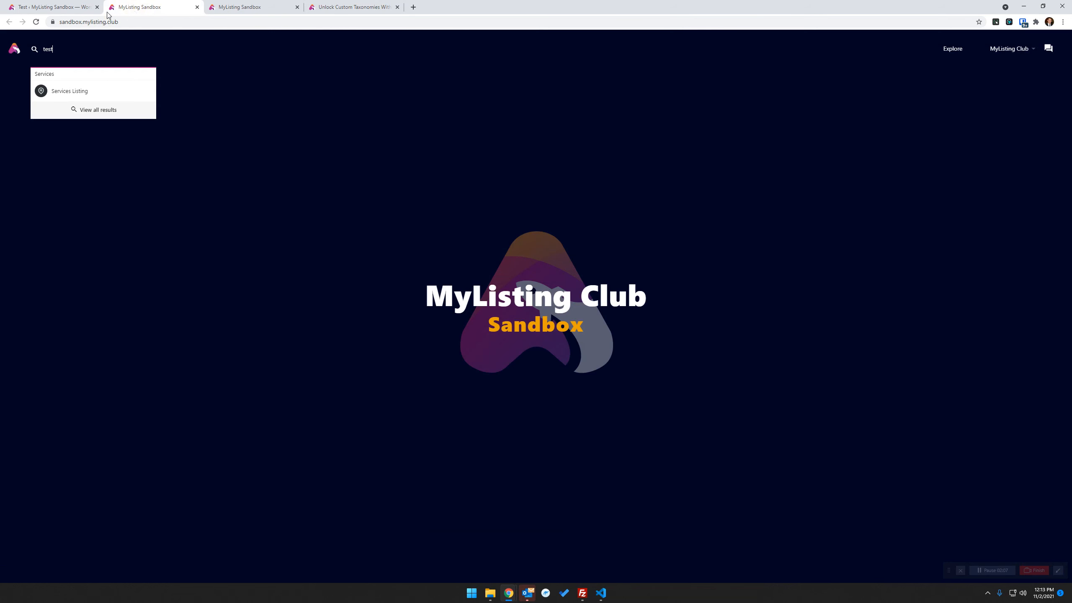
pyautogui.click(50, 7)
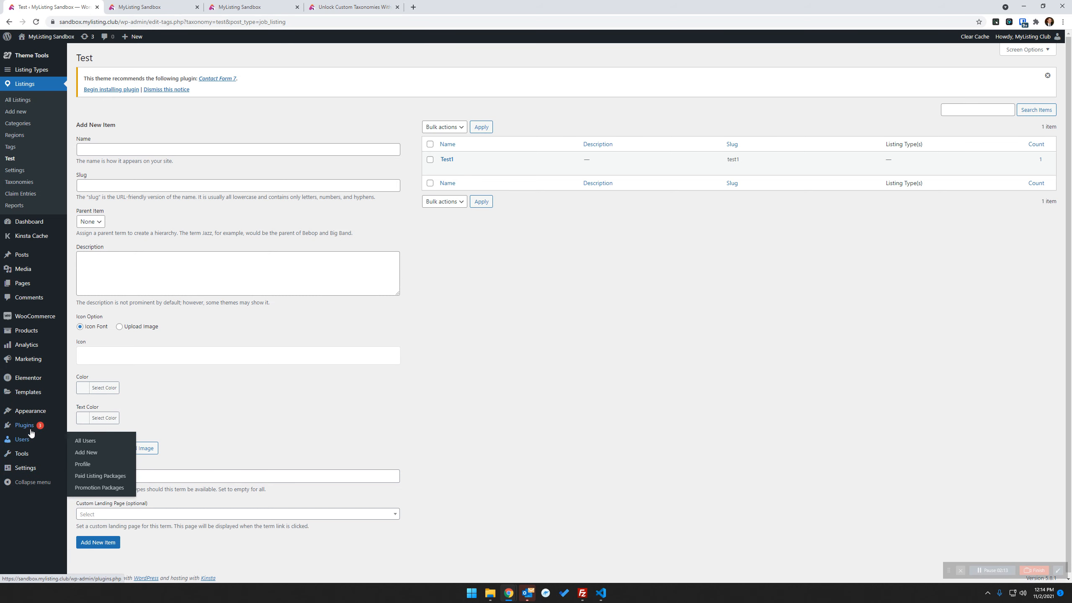
pyautogui.click(94, 528)
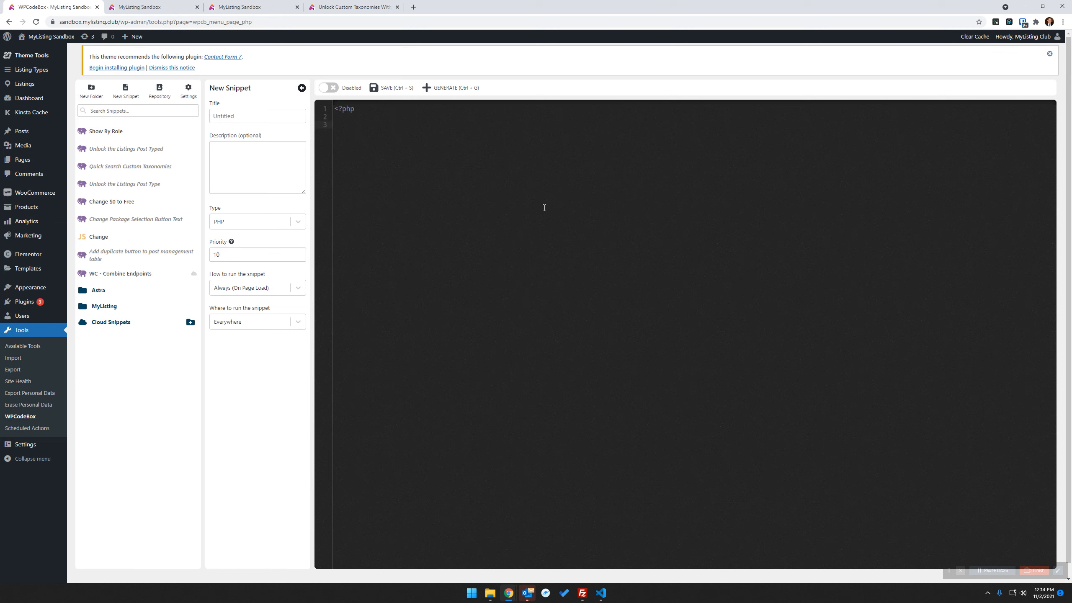
pyautogui.click(463, 235)
# - Browse the MyListing snippets in the WPCodeBox Snippet Repository, then close the repository
pyautogui.click(154, 89)
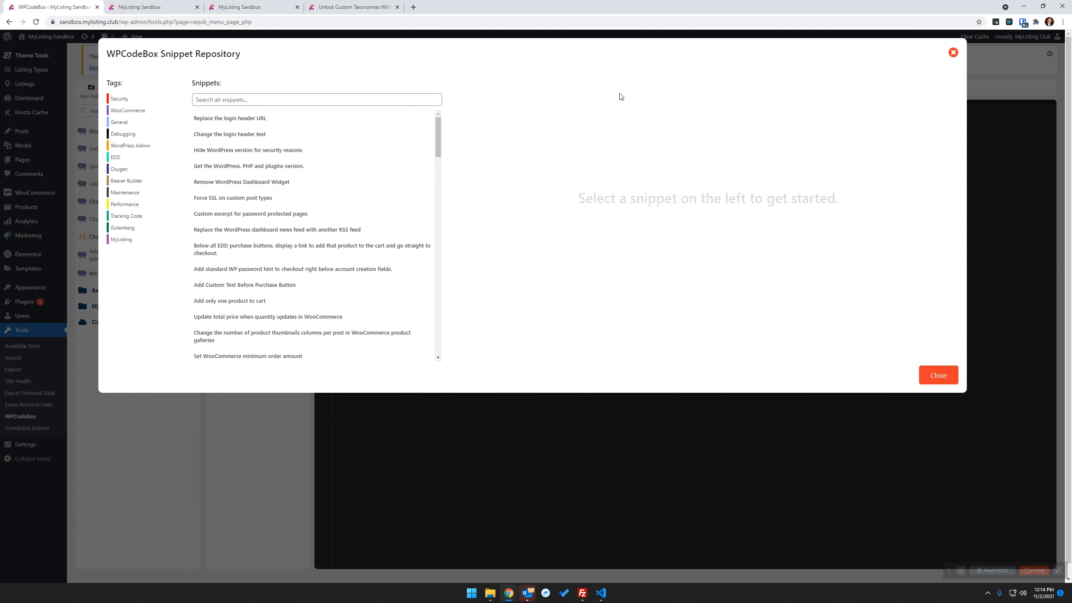
pyautogui.click(128, 244)
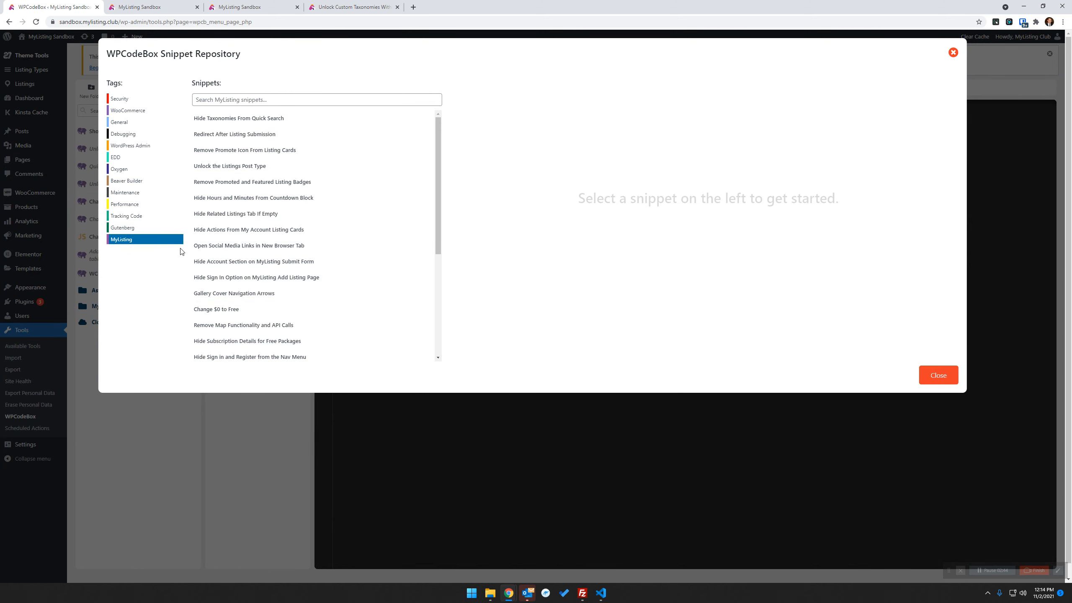
pyautogui.click(935, 373)
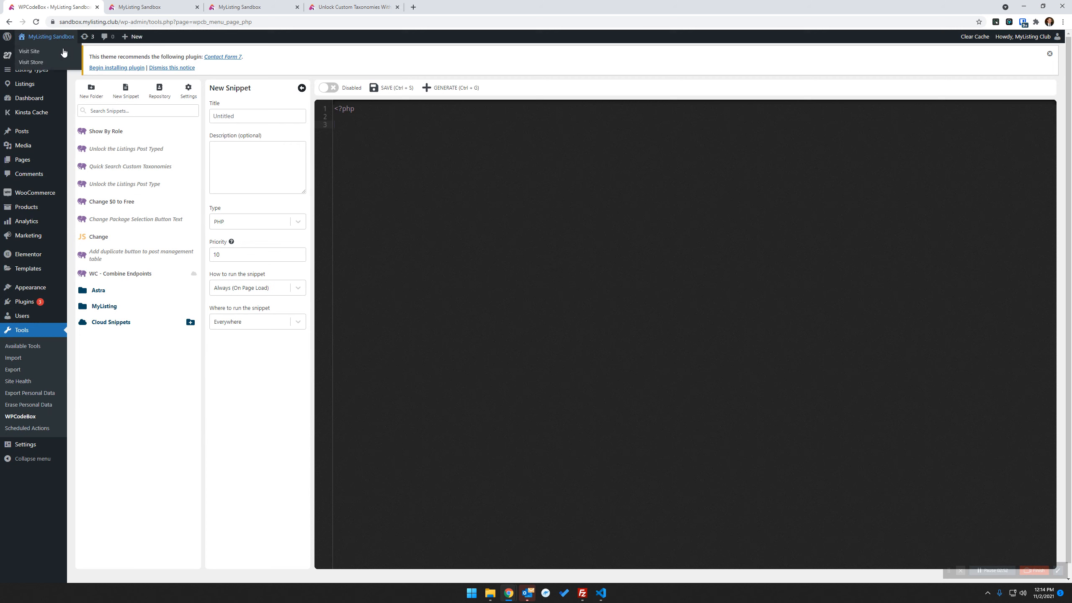
# - Open the Quick Search Custom Taxonomies snippet, check its "Test" taxonomy entry and enable the snippet
pyautogui.click(131, 167)
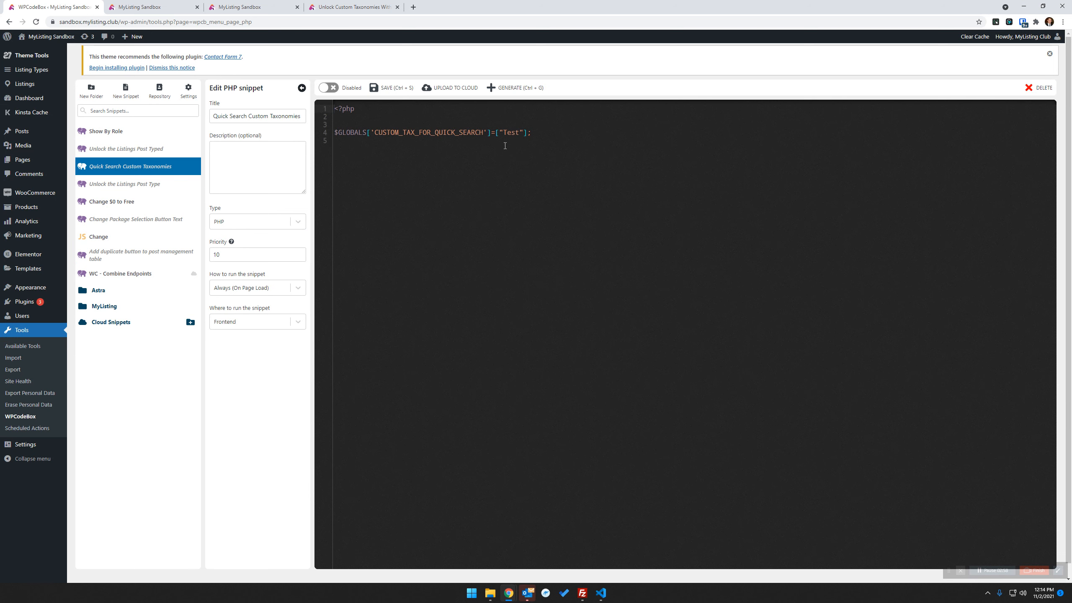
pyautogui.doubleClick(511, 131)
pyautogui.click(535, 223)
pyautogui.click(512, 133)
pyautogui.click(329, 88)
# - Copy Code Snippet 2 from the code snippet page
pyautogui.click(353, 7)
pyautogui.scroll(-2, 365, 261)
pyautogui.click(776, 278)
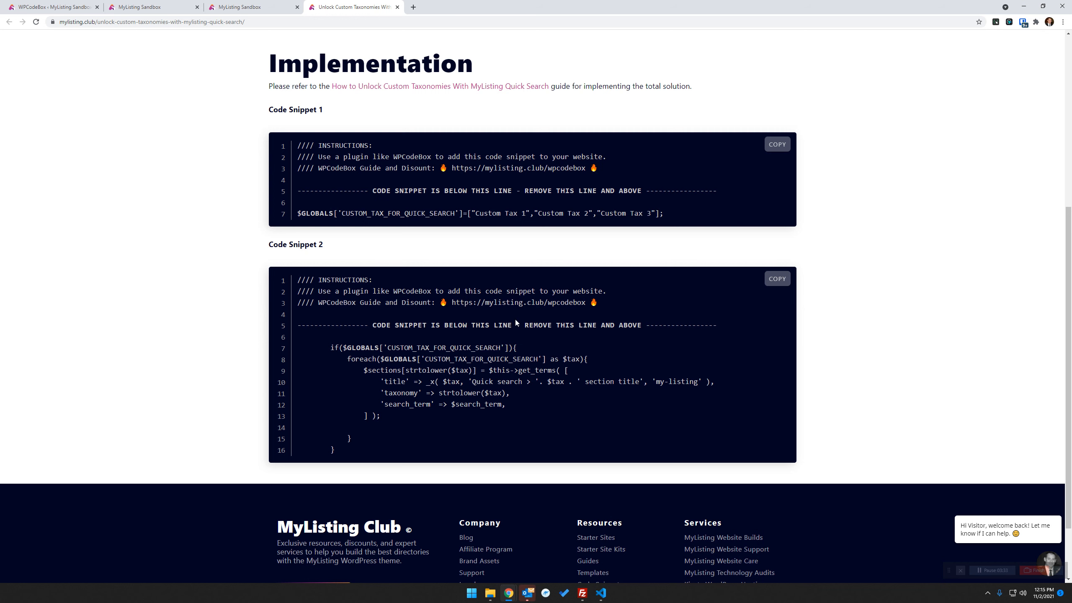
# - Switch to FileZilla and download quick-search.php from the remote wp-content/themes/my-listing/includes/src/queries folder to the local Downloads folder
pyautogui.click(583, 596)
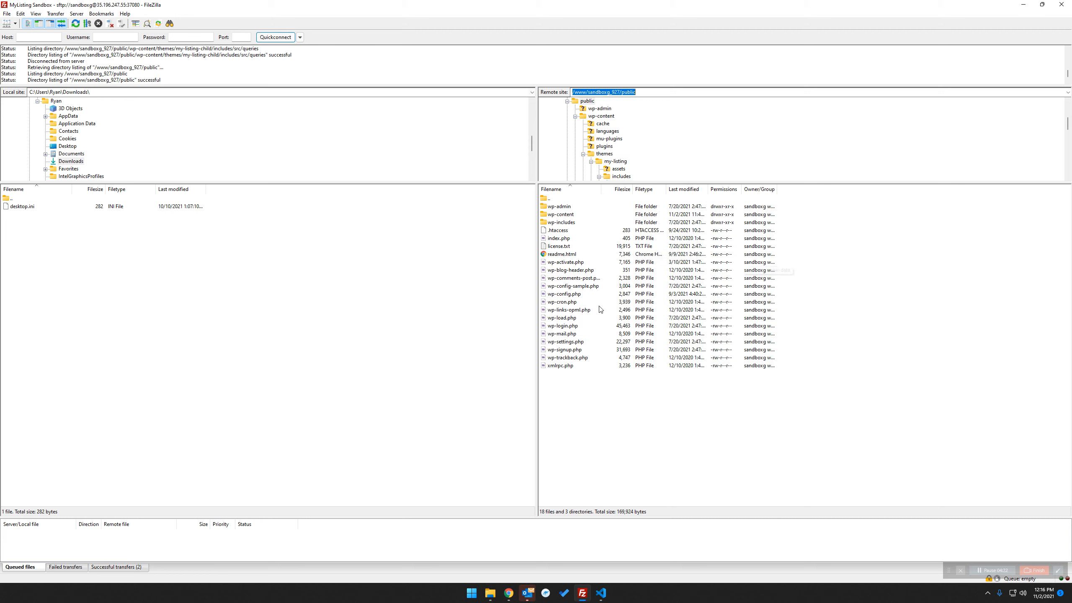
pyautogui.click(570, 215)
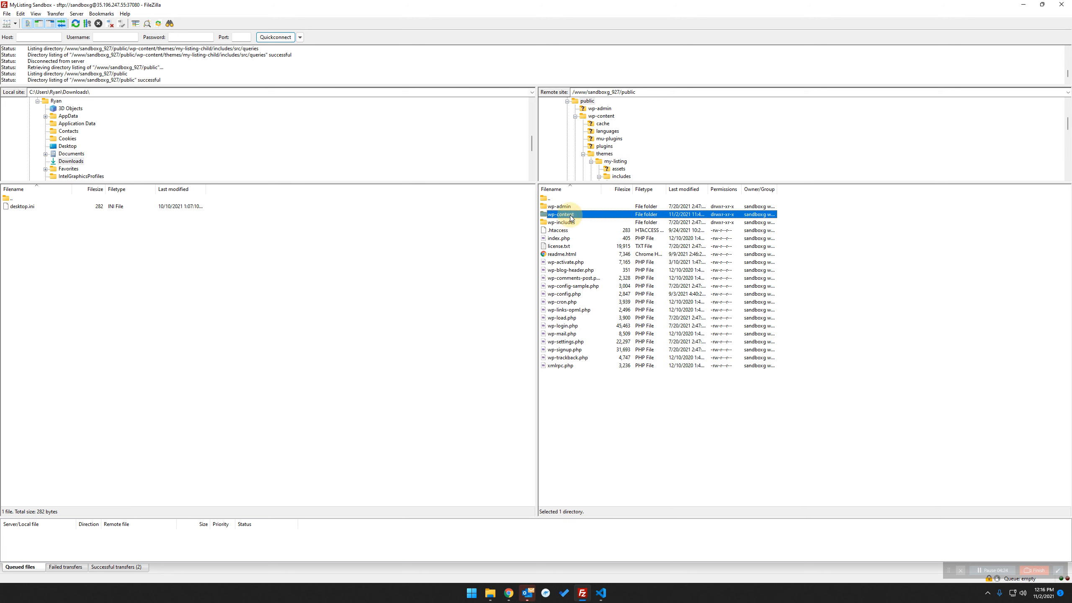
pyautogui.doubleClick(569, 215)
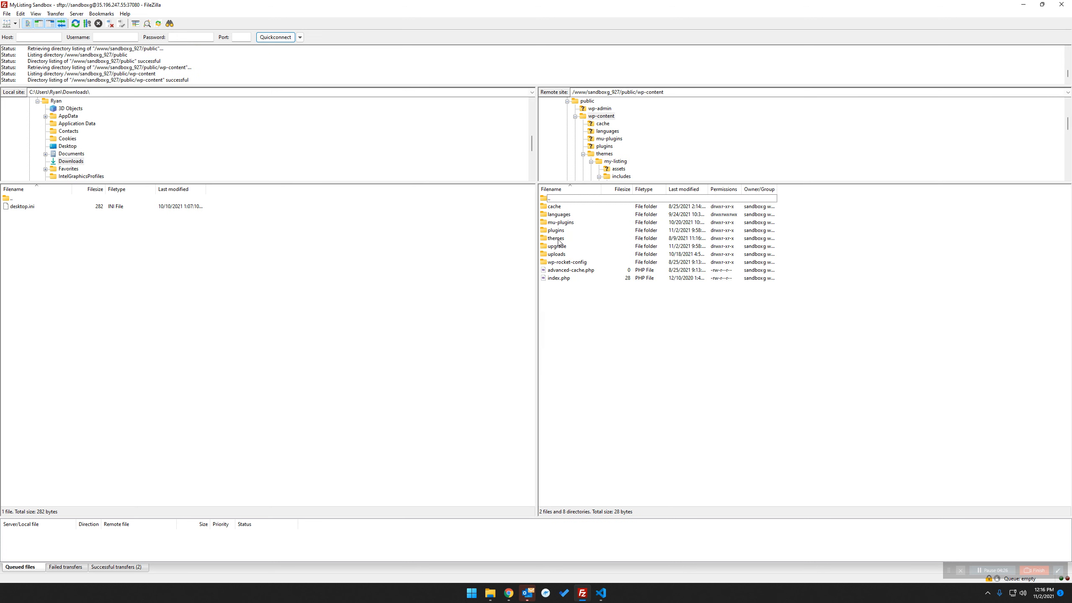
pyautogui.doubleClick(556, 239)
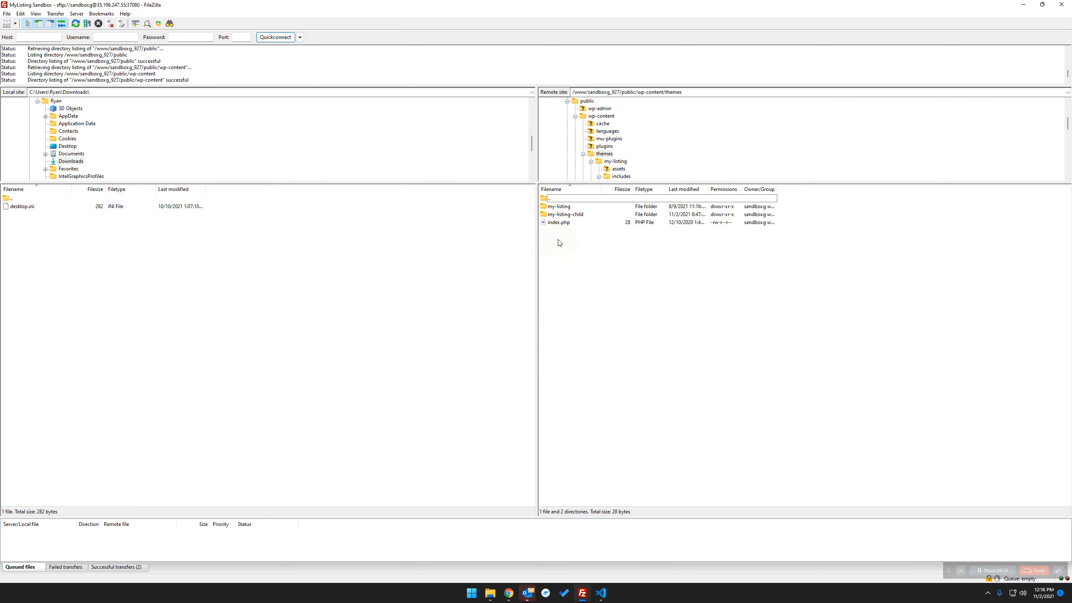
pyautogui.doubleClick(561, 207)
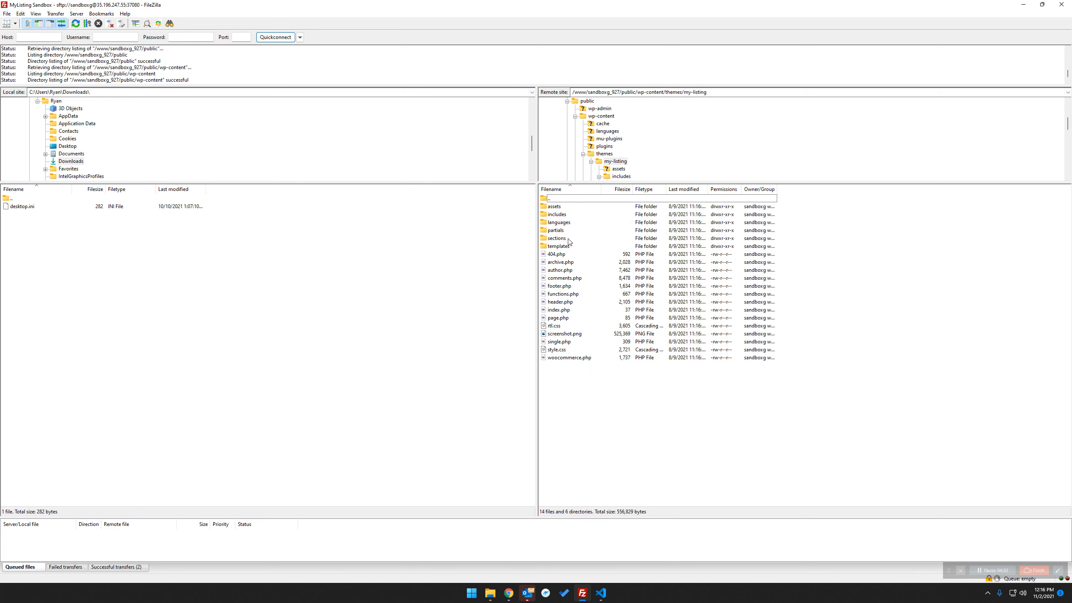
pyautogui.doubleClick(557, 214)
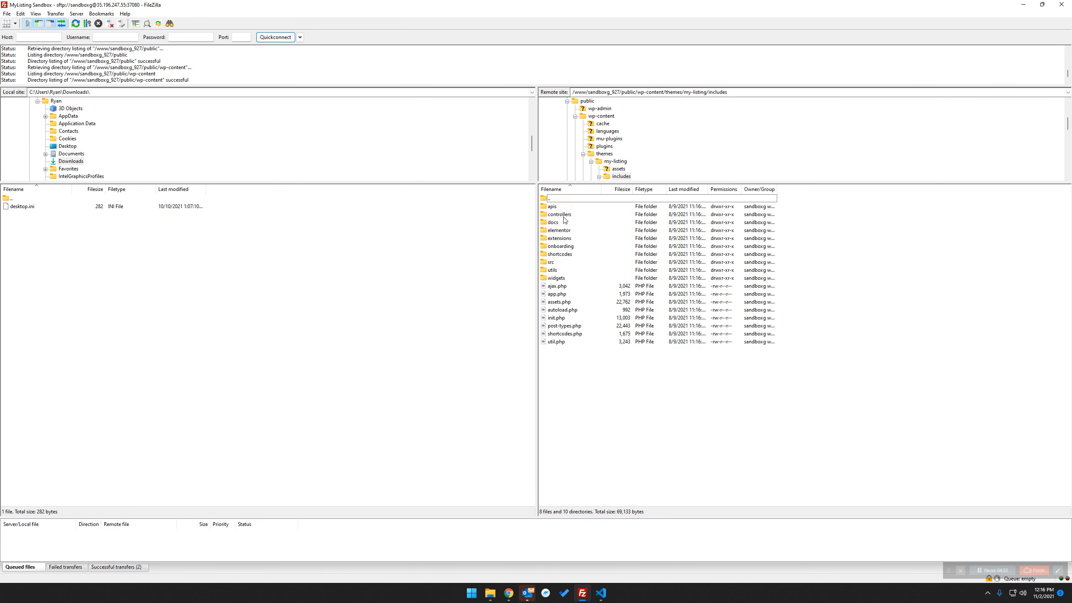
pyautogui.doubleClick(552, 262)
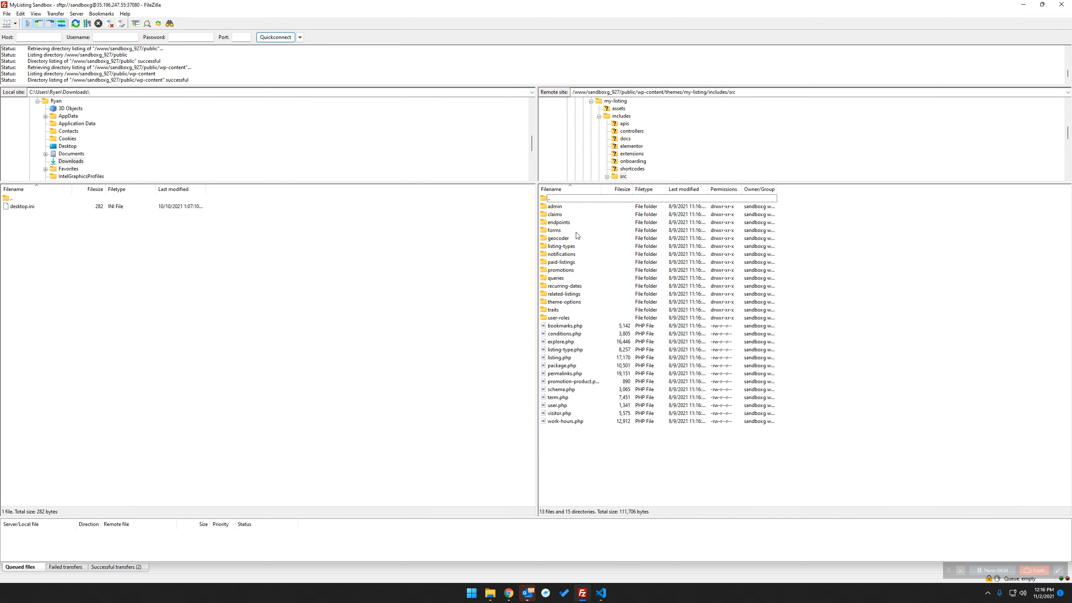
pyautogui.doubleClick(560, 277)
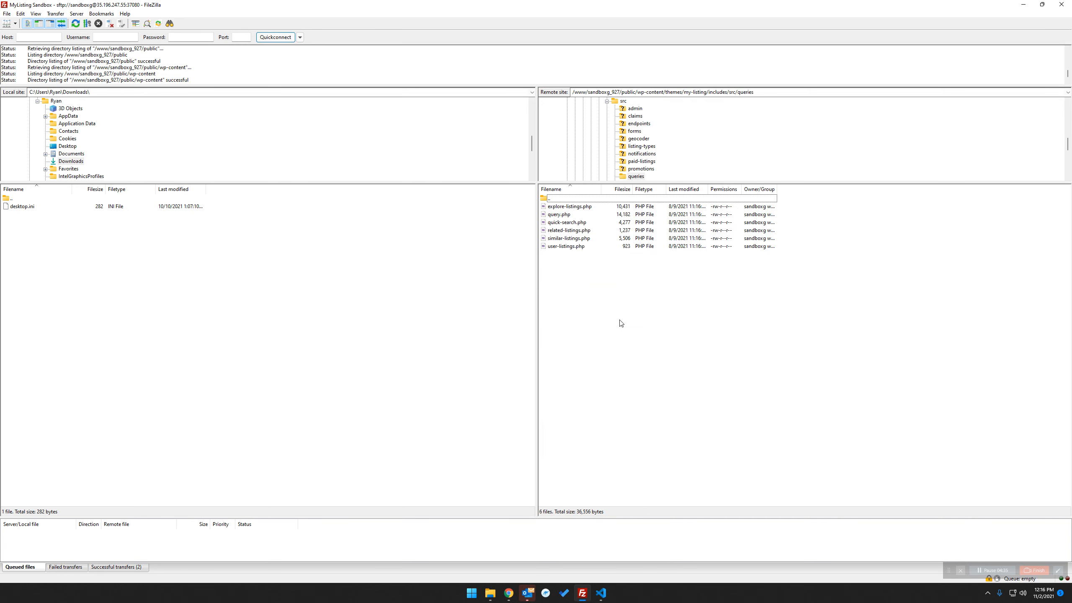
pyautogui.click(580, 223)
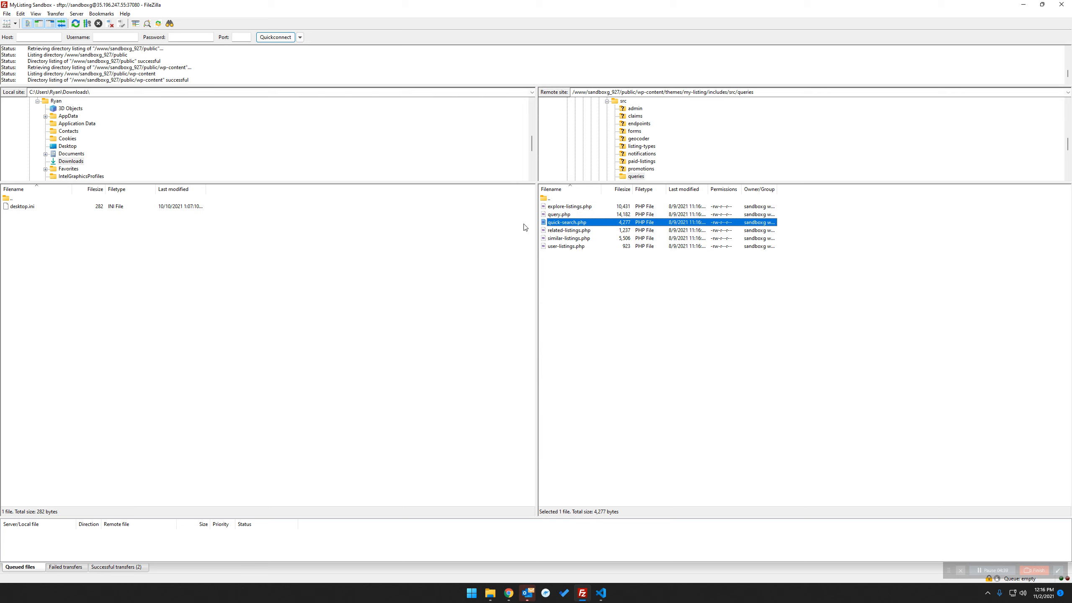
pyautogui.moveTo(553, 222); pyautogui.dragTo(191, 285)
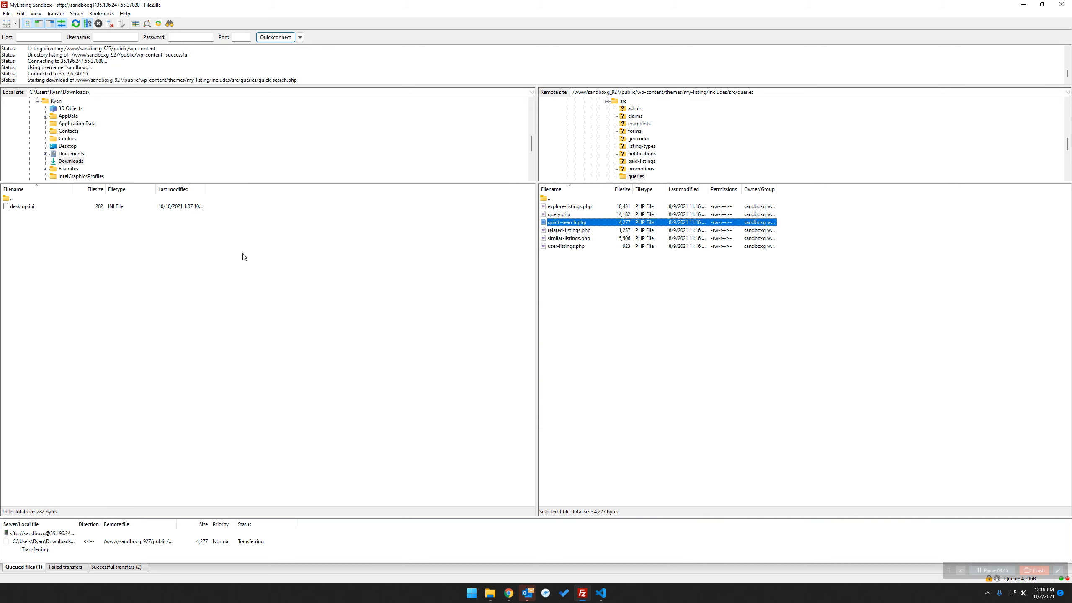
# - Open the downloaded quick-search.php for editing in Visual Studio Code and trust the file
pyautogui.click(33, 216)
pyautogui.rightClick(33, 216)
pyautogui.click(60, 253)
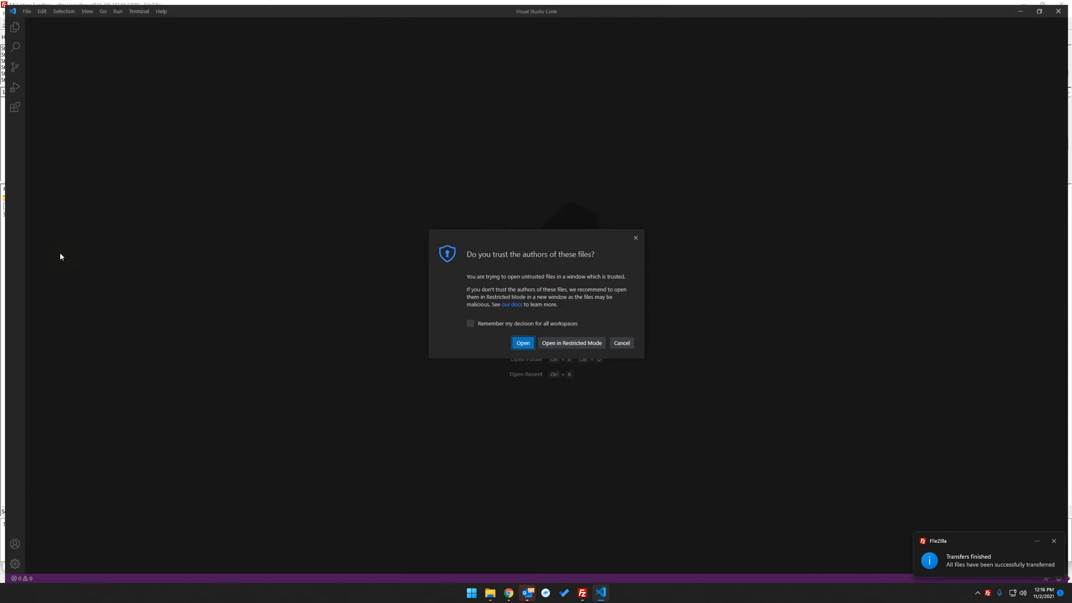
pyautogui.click(526, 341)
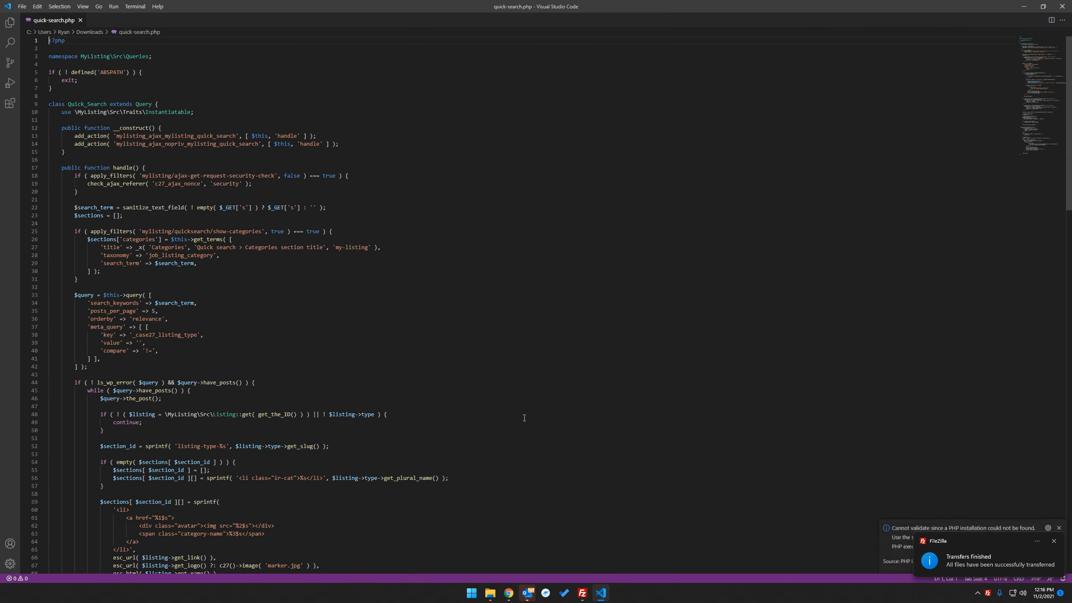
# - Insert the copied Code Snippet 2 on a new line directly above the show-regions if block in quick-search.php
pyautogui.scroll(-5, 277, 414)
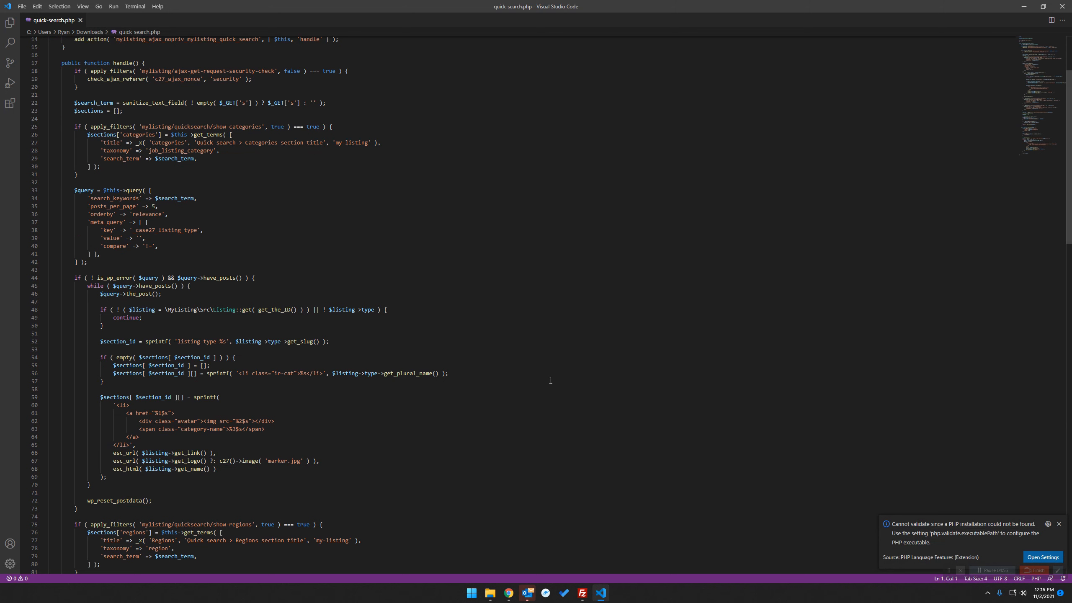
pyautogui.scroll(-7, 379, 488)
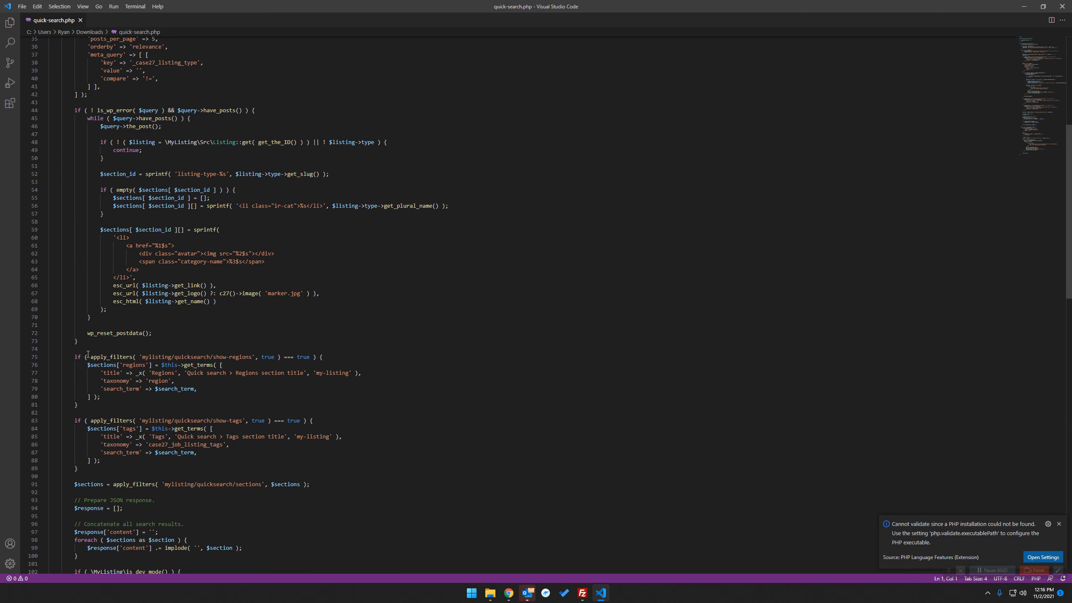
pyautogui.click(74, 360)
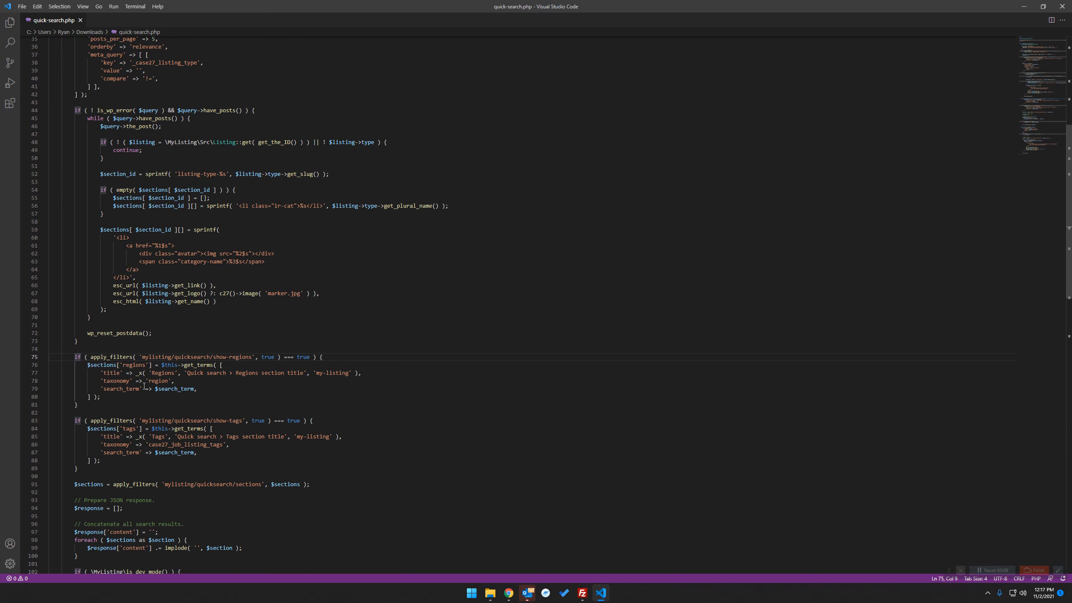
pyautogui.press('Return')
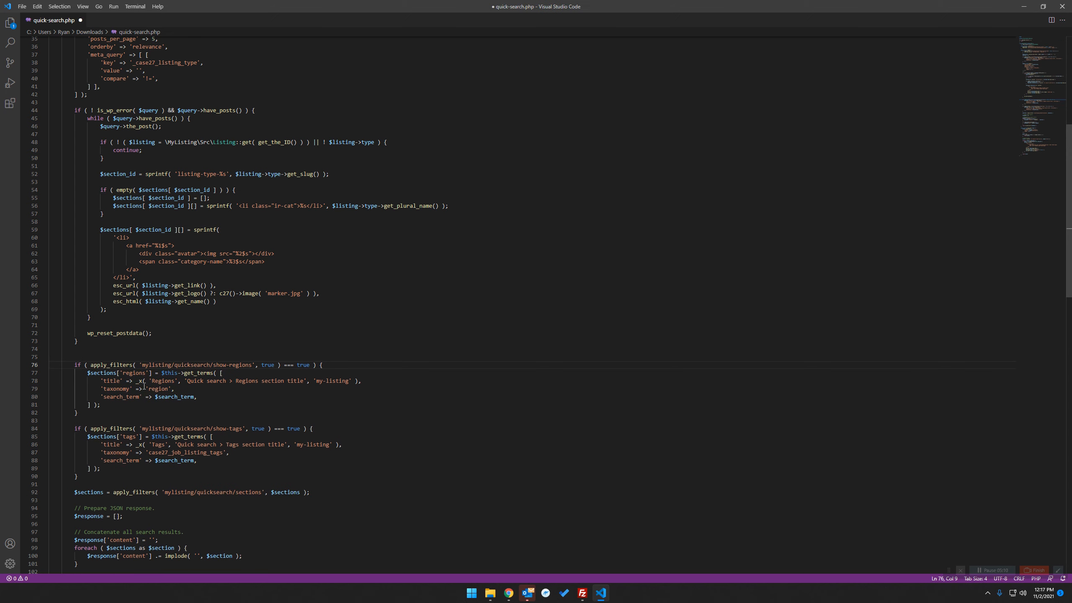
pyautogui.press('Return')
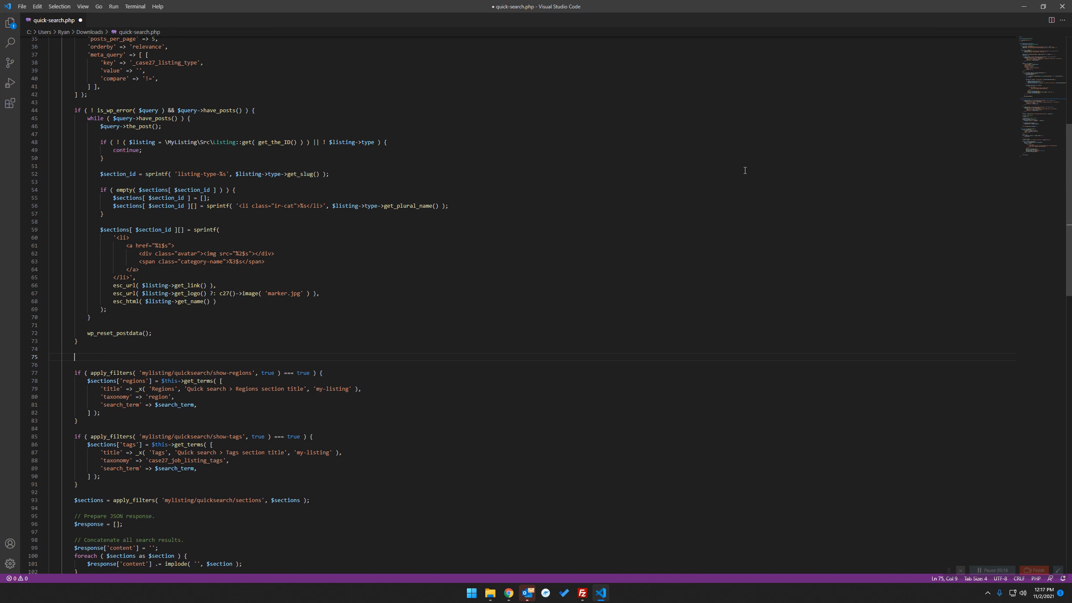
pyautogui.hotkey('ctrl', 'v')
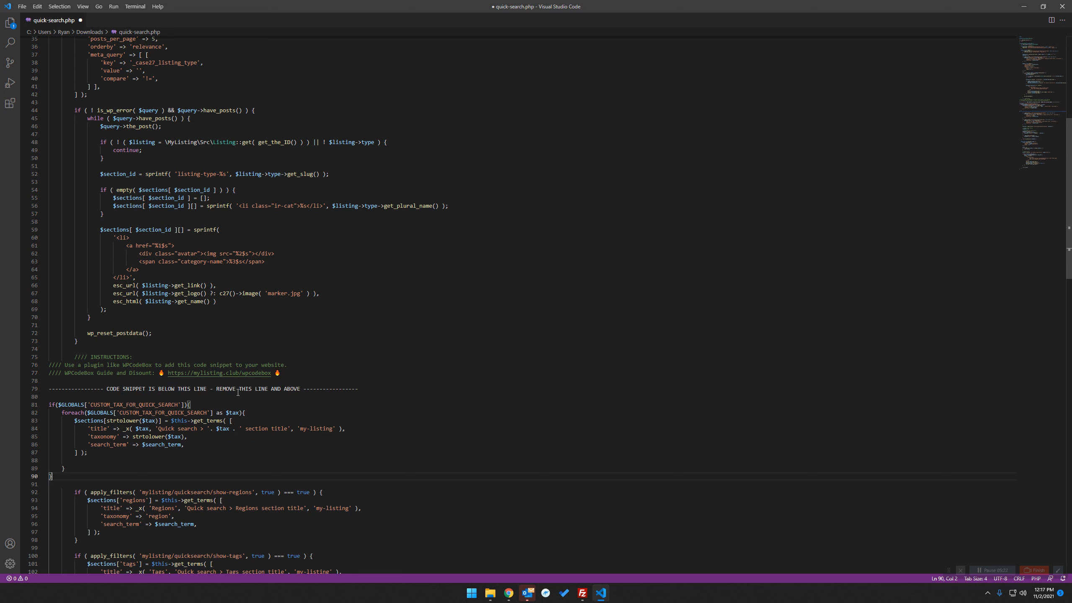
# - Delete the instruction and "CODE SNIPPET IS BELOW THIS LINE" lines plus the extra blank line above the inserted code, and save the file
pyautogui.moveTo(365, 389); pyautogui.dragTo(49, 356)
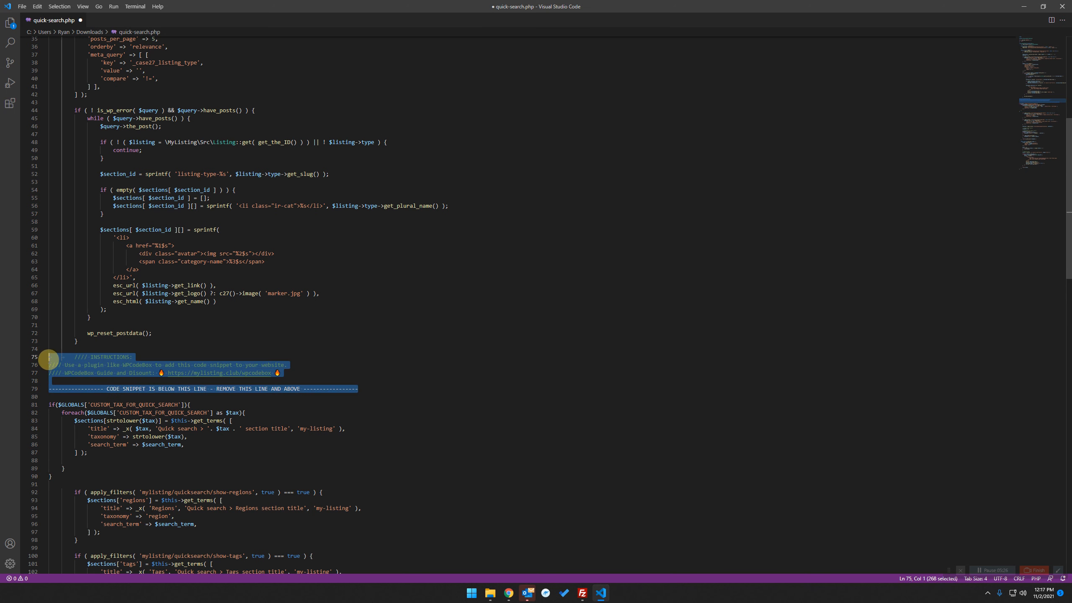
pyautogui.press('BackSpace')
pyautogui.press('BackSpace')
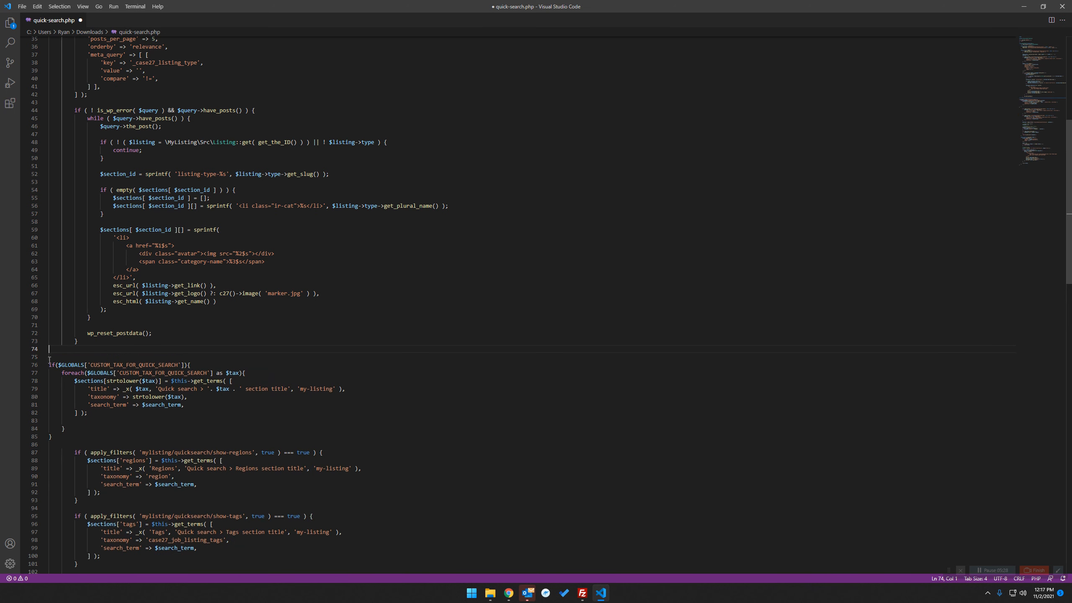
pyautogui.press('Delete')
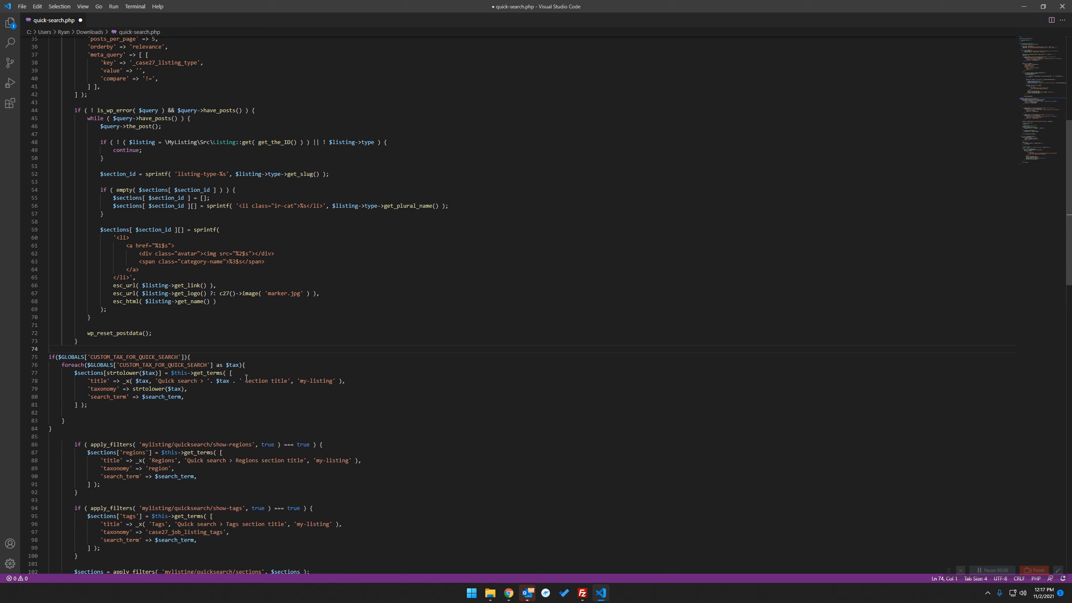
pyautogui.click(22, 6)
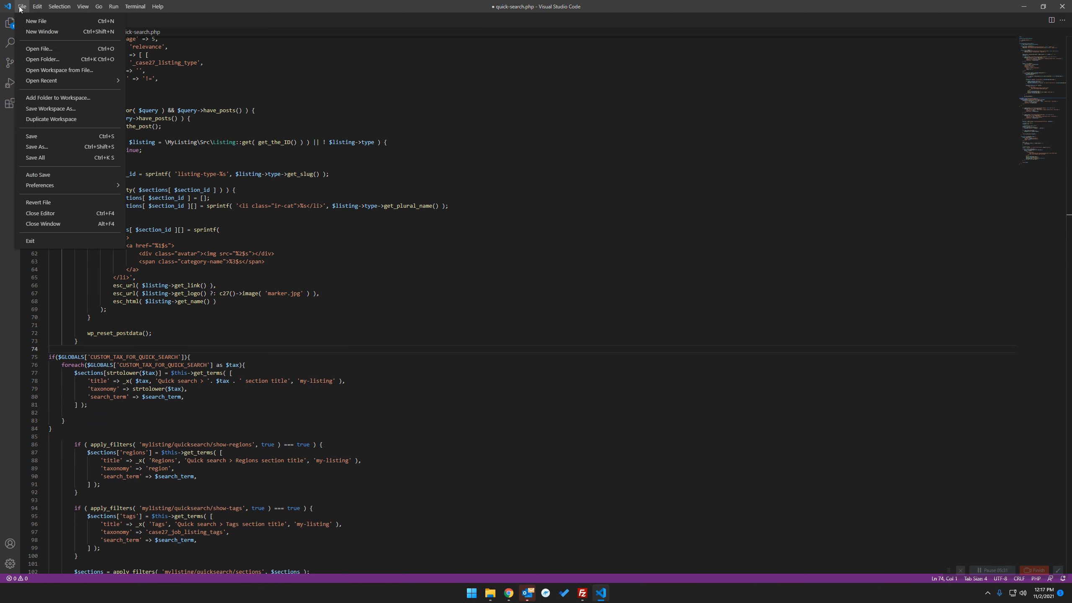
pyautogui.click(48, 137)
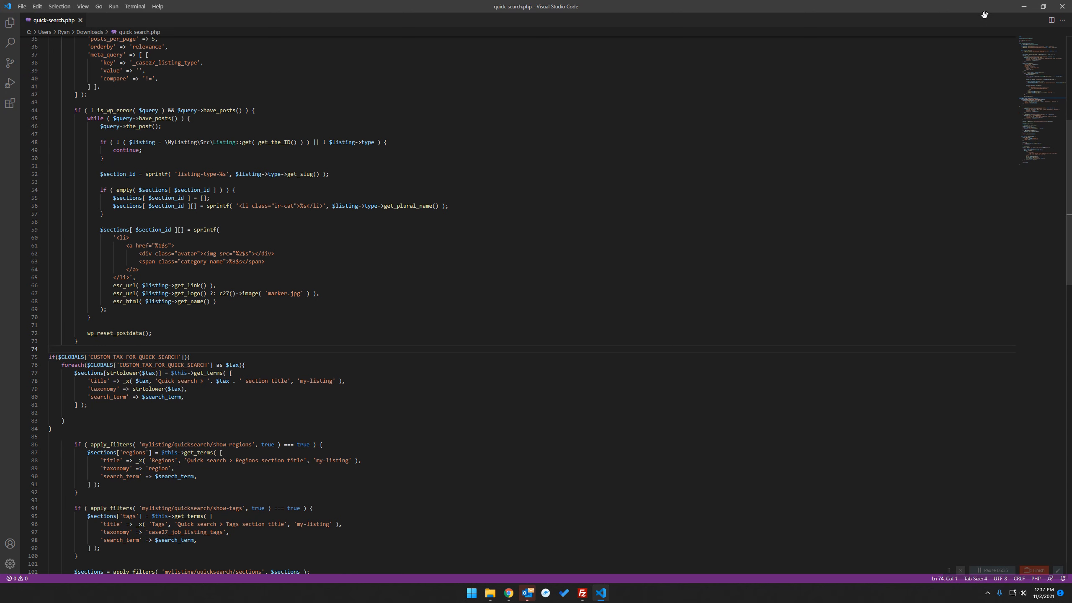
# - Return to FileZilla and upload the changed quick-search.php to the server with Finish editing enabled
pyautogui.click(1026, 11)
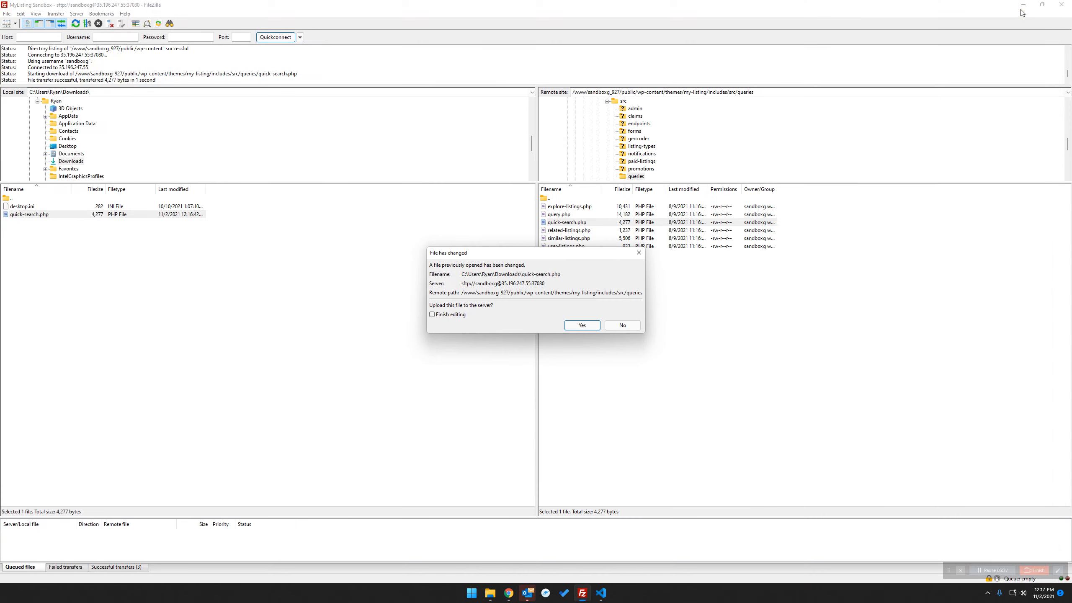
pyautogui.click(450, 314)
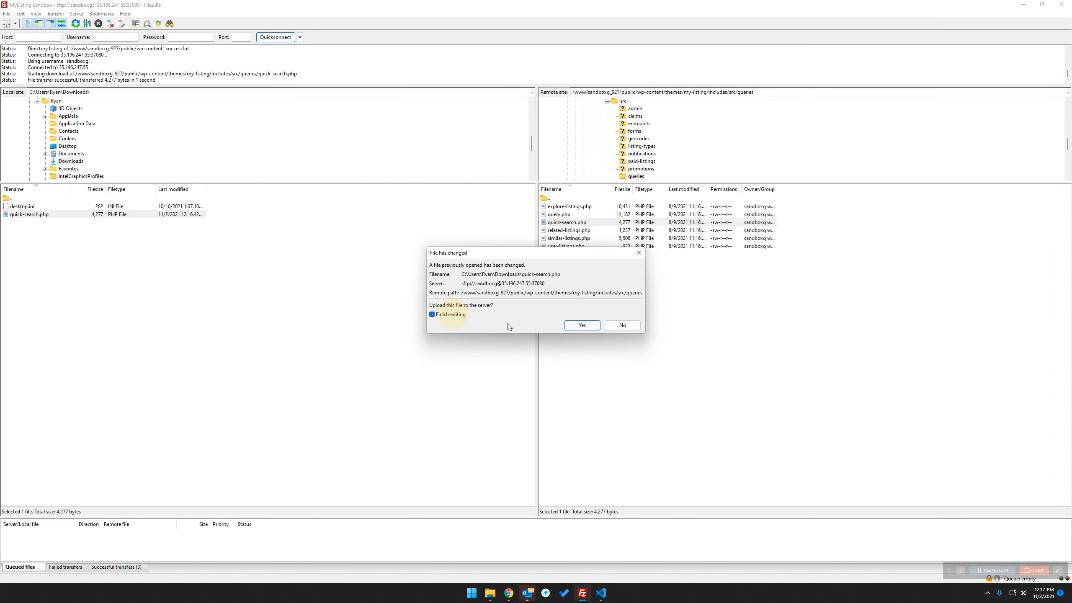
pyautogui.click(582, 325)
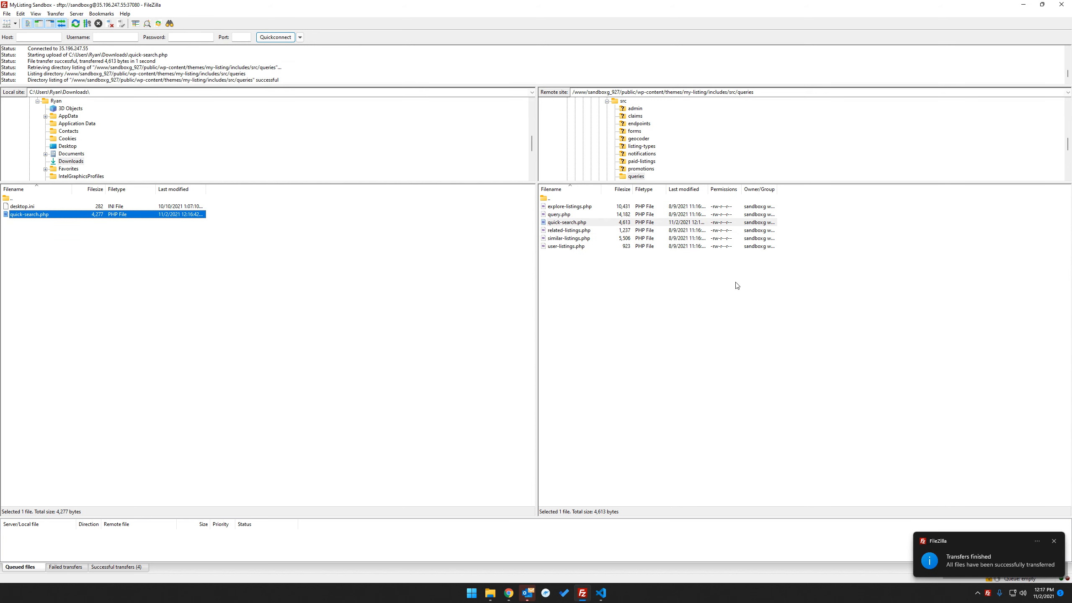
# - Go up to the remote themes folder and open my-listing-child/includes/src/queries
pyautogui.doubleClick(563, 199)
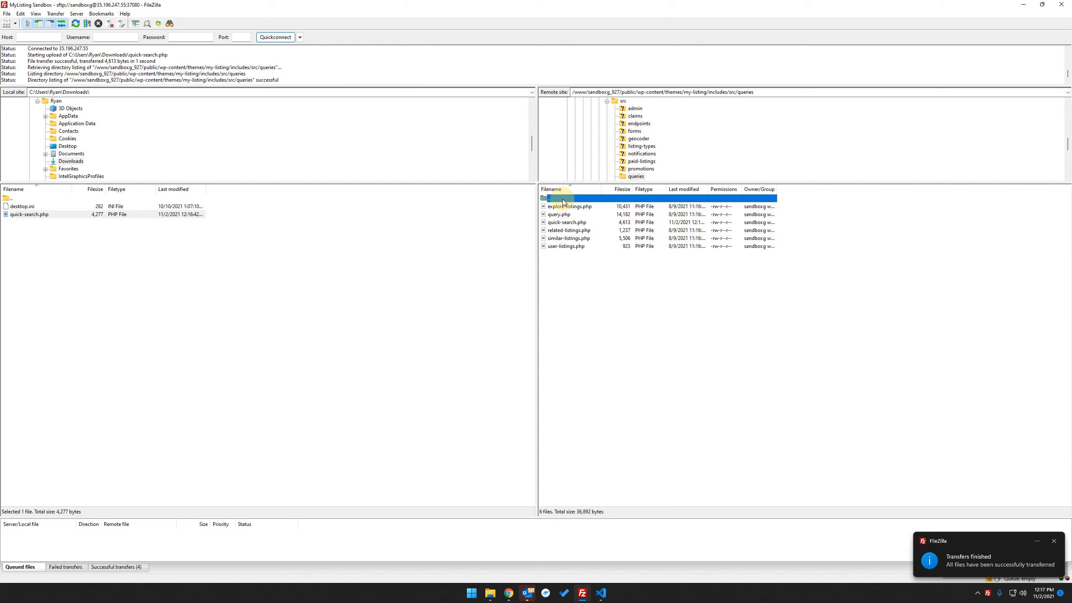
pyautogui.doubleClick(563, 199)
pyautogui.doubleClick(563, 199)
pyautogui.doubleClick(563, 199)
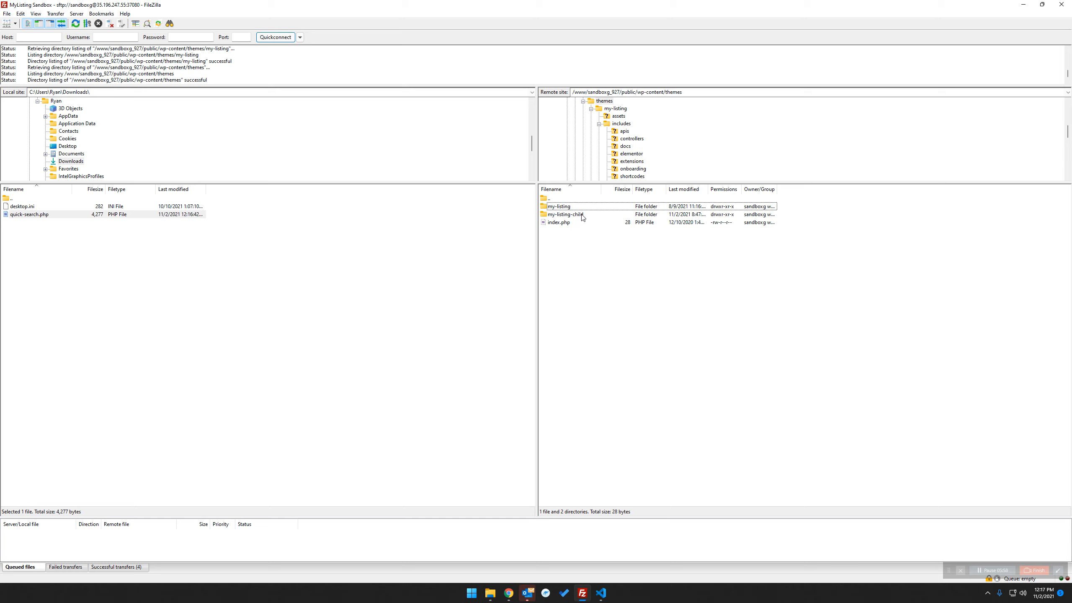
pyautogui.doubleClick(571, 216)
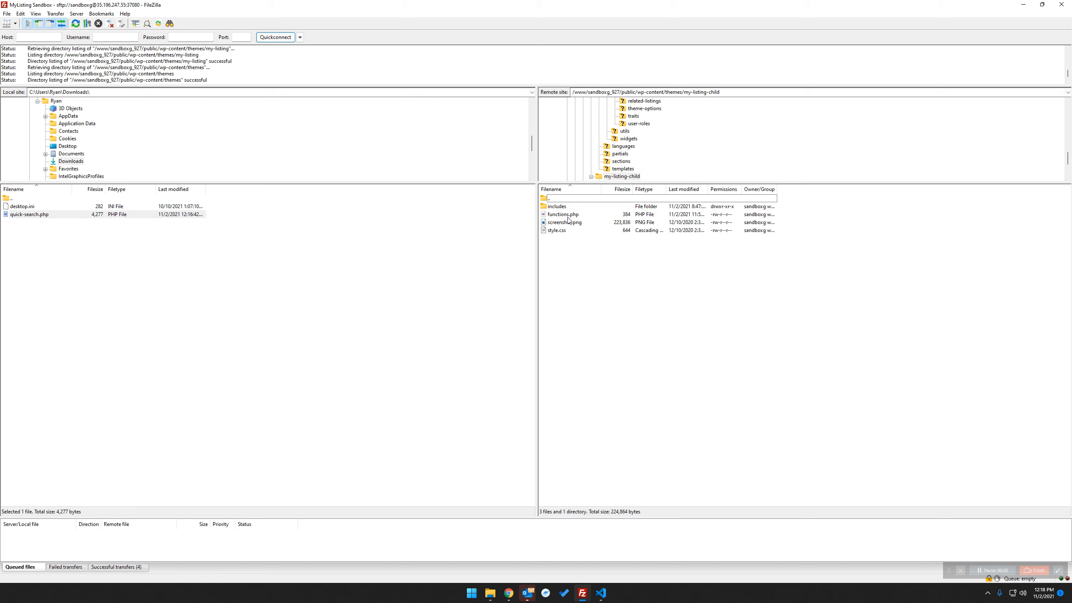
pyautogui.doubleClick(563, 210)
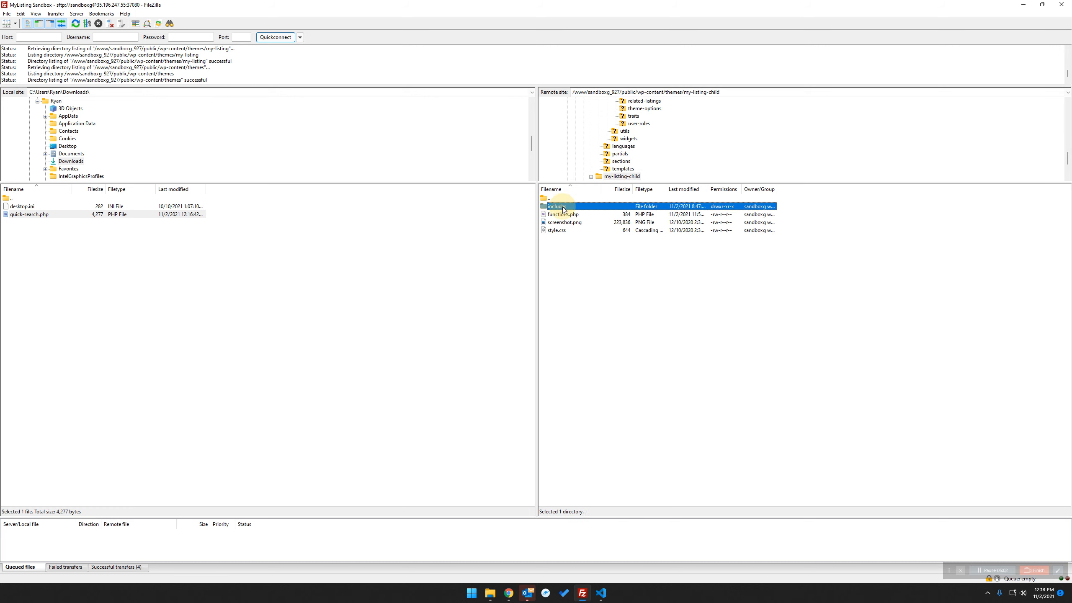
pyautogui.doubleClick(562, 209)
pyautogui.doubleClick(562, 207)
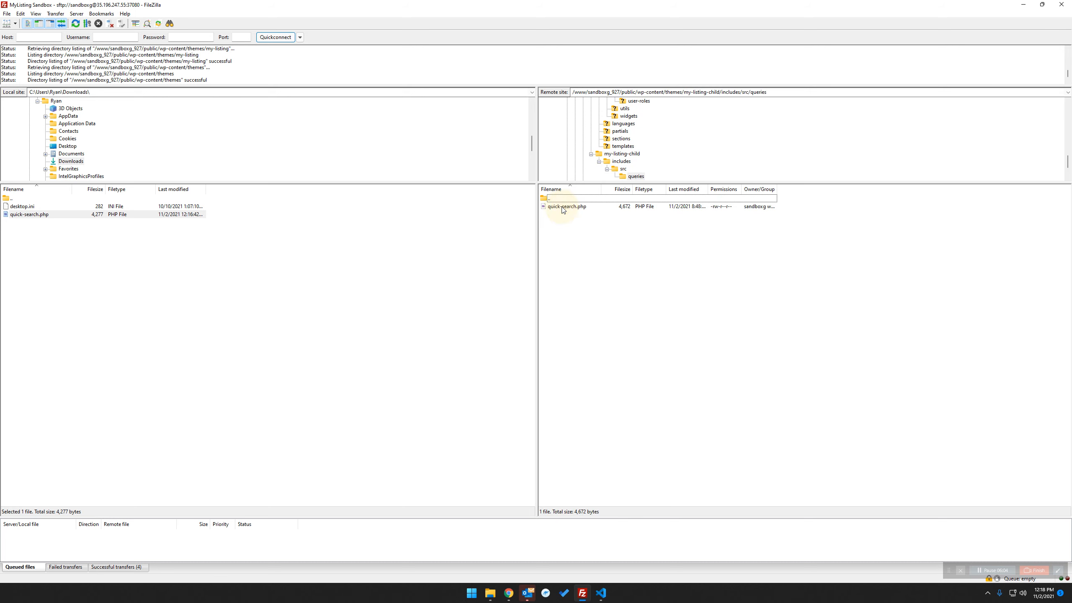
# - Examine the includes/src/queries part of the child theme path and the local quick-search.php that belongs there
pyautogui.click(780, 95)
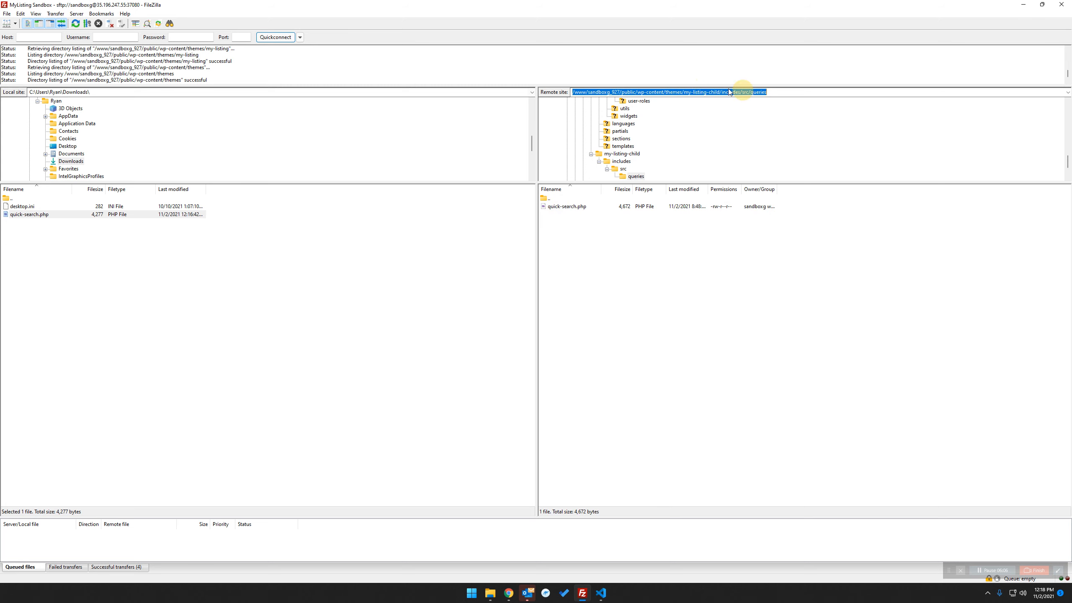
pyautogui.click(721, 93)
pyautogui.moveTo(721, 92); pyautogui.dragTo(789, 94)
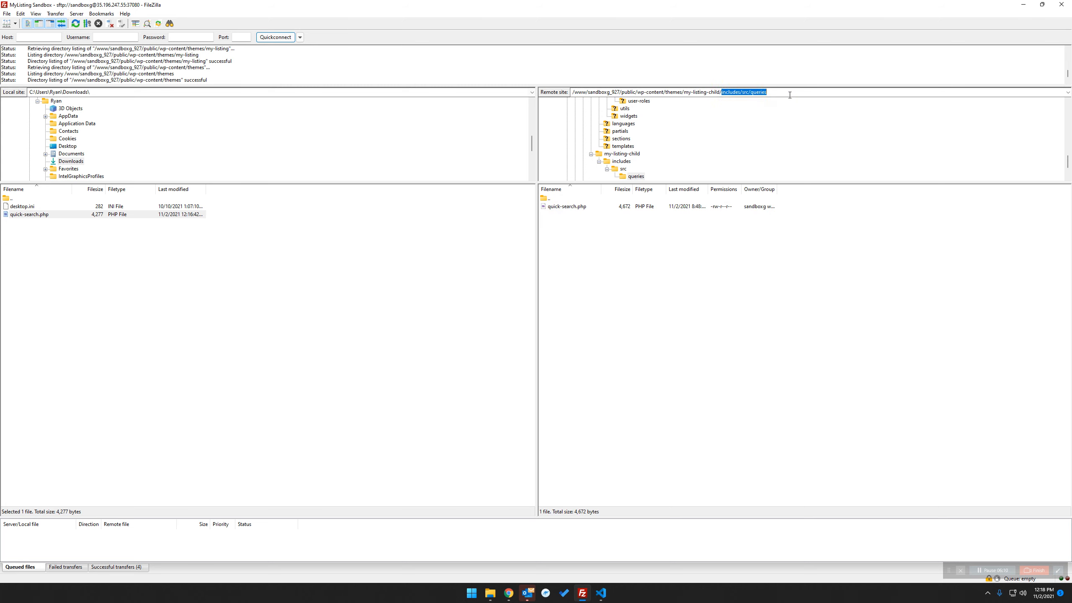
pyautogui.click(790, 257)
pyautogui.click(31, 215)
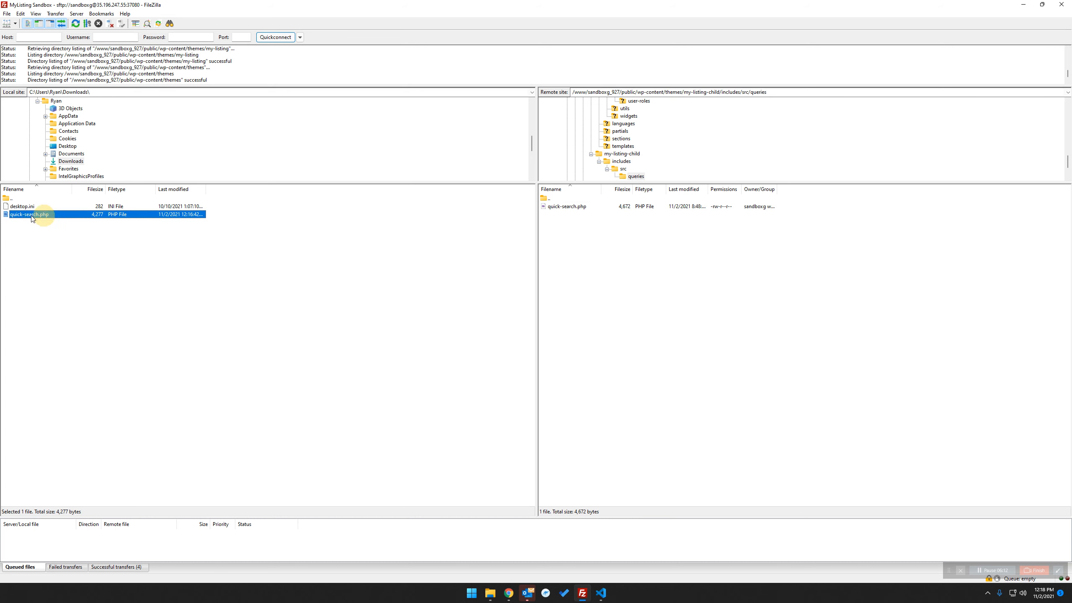
pyautogui.moveTo(27, 215); pyautogui.dragTo(106, 217)
pyautogui.click(651, 262)
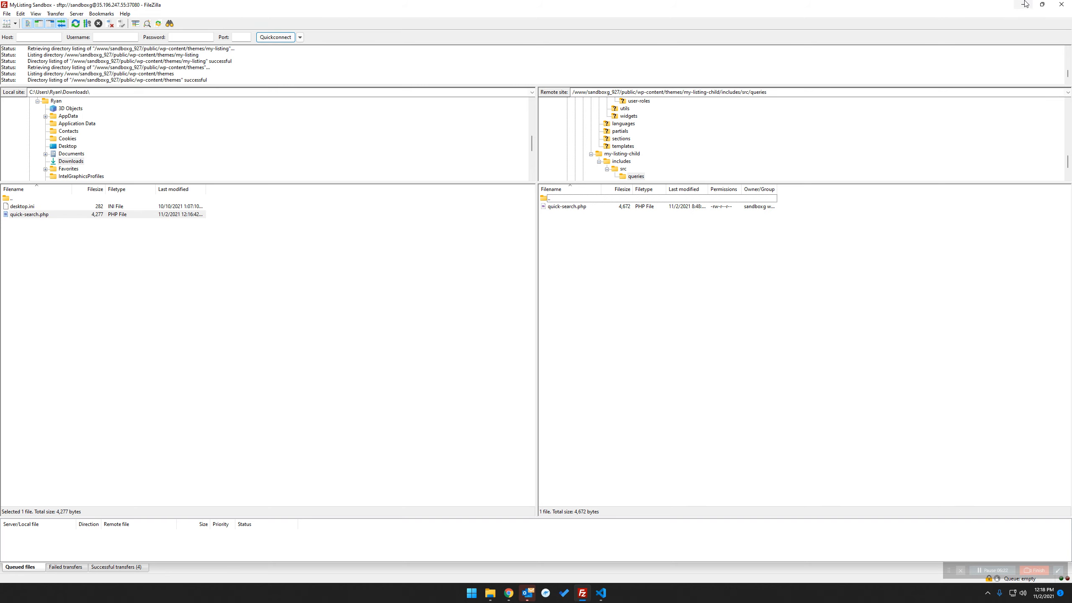
# - Switch to Chrome, reload the second sandbox homepage and run a Quick Search for "test", then dismiss the suggestions
pyautogui.click(1025, 4)
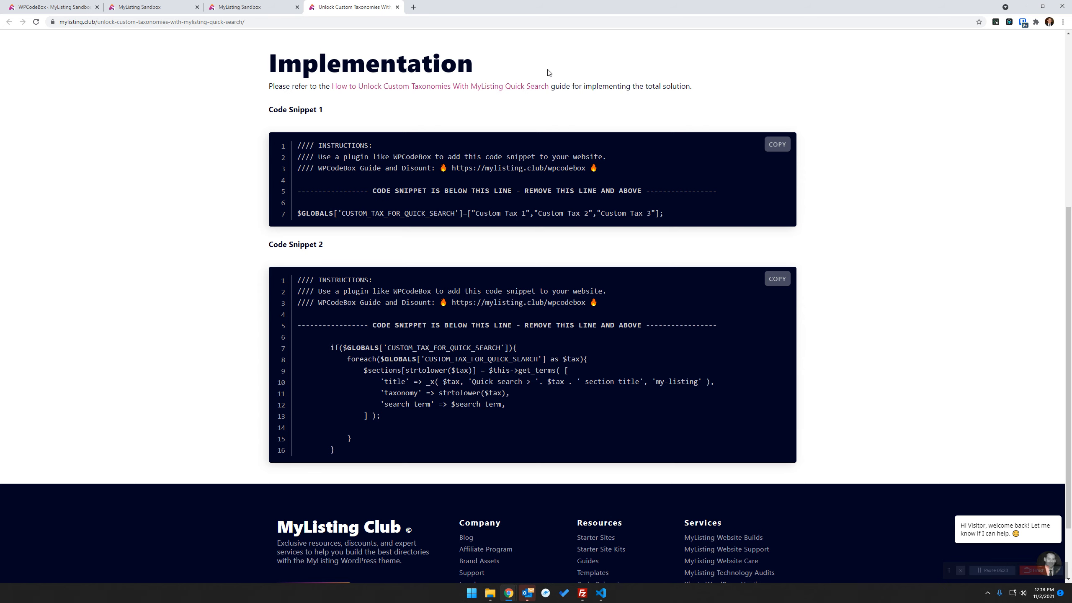
pyautogui.click(258, 7)
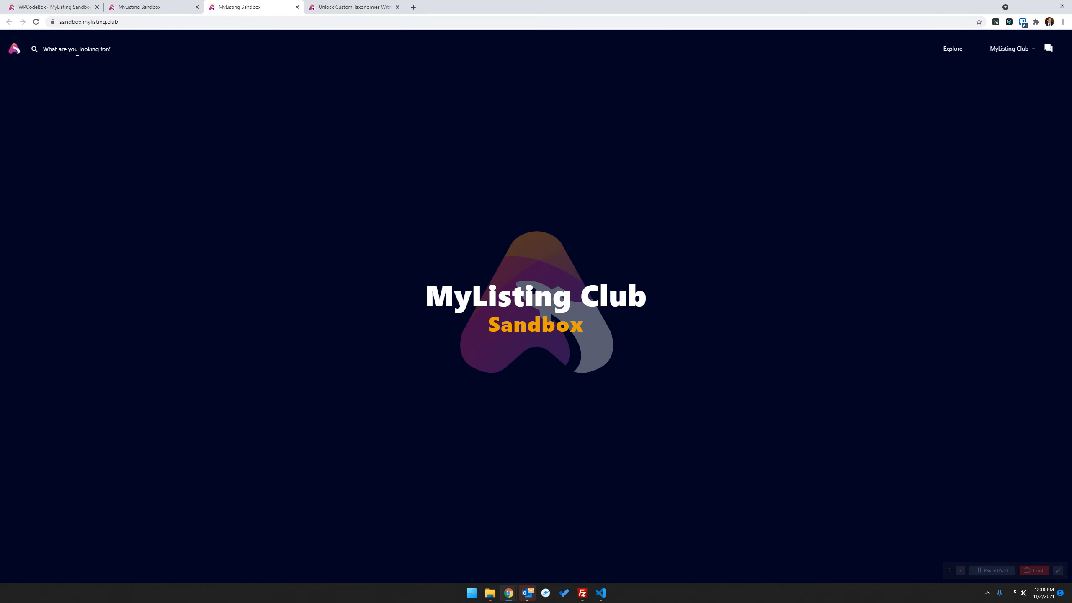
pyautogui.click(36, 21)
pyautogui.write('test')
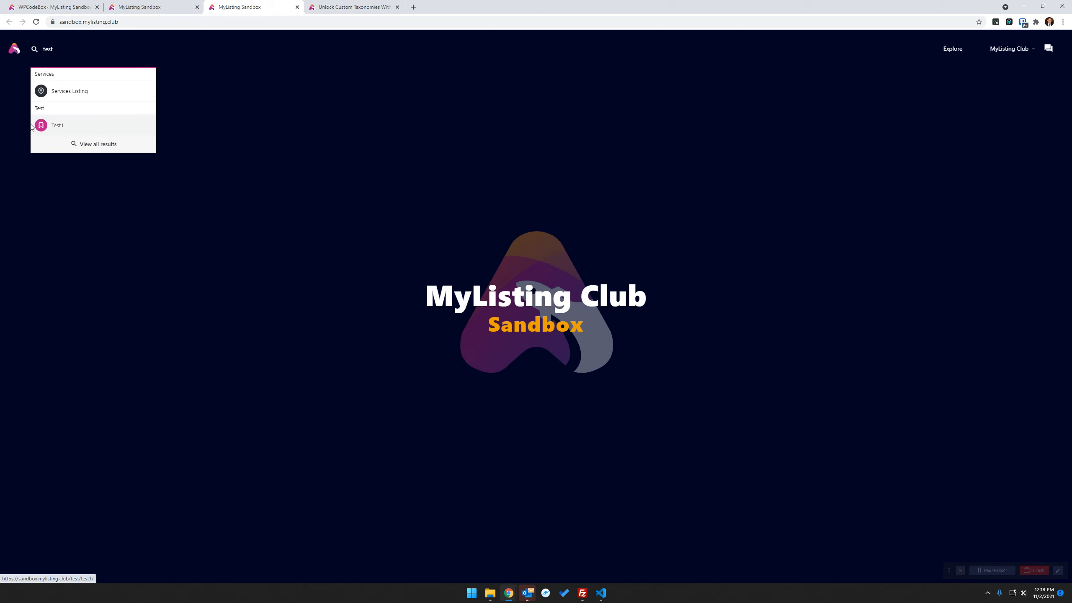
pyautogui.click(272, 256)
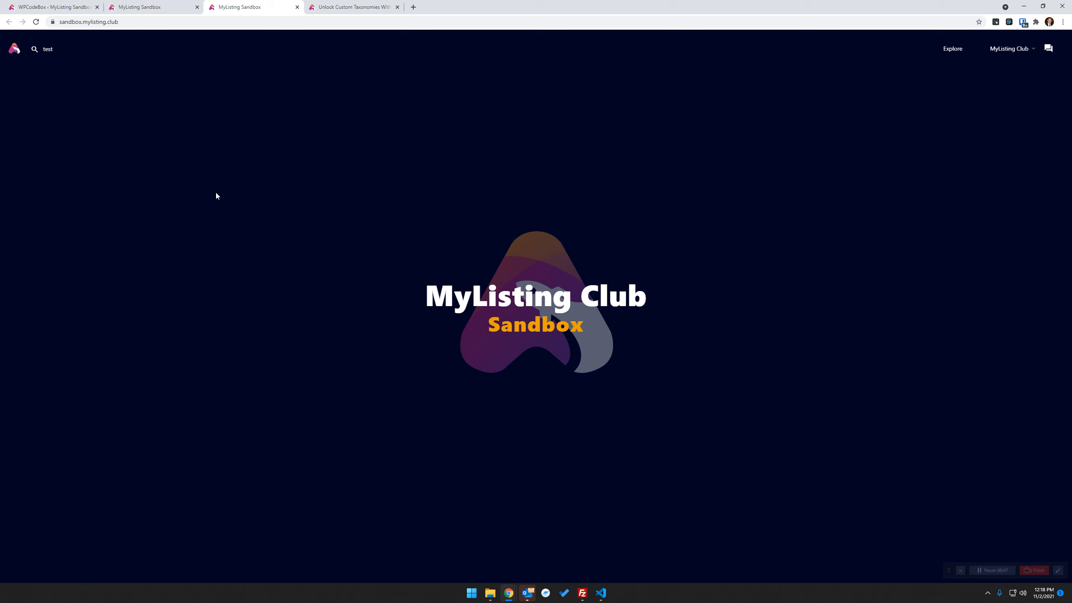
# - Compare the "test" Quick Search suggestions on the two sandbox homepages and check the Quick Search Custom Taxonomies snippet
pyautogui.click(144, 7)
pyautogui.click(73, 5)
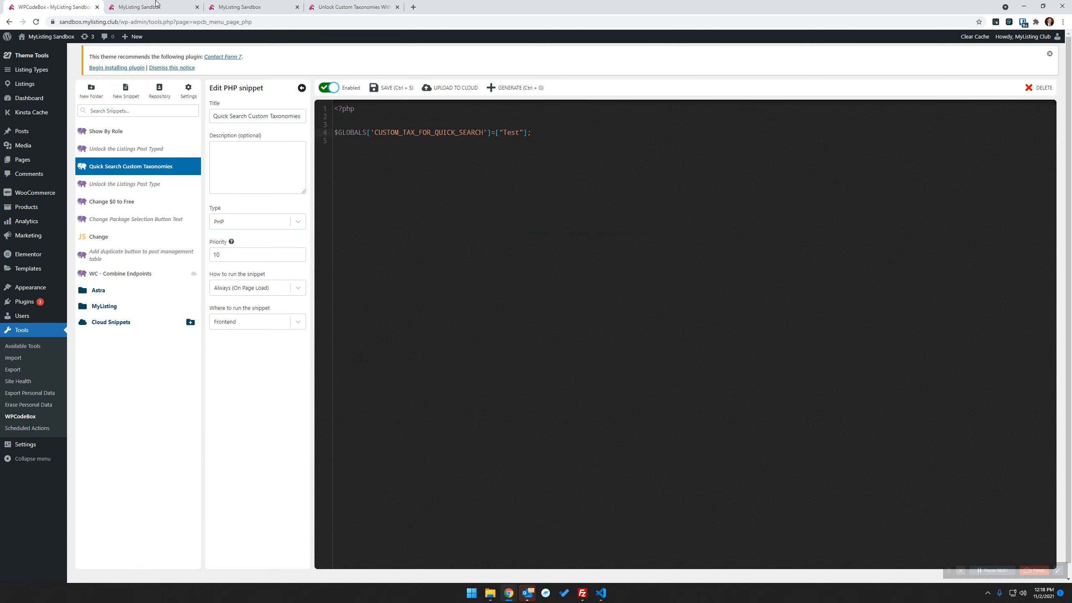
pyautogui.click(144, 7)
pyautogui.click(227, 6)
pyautogui.click(82, 44)
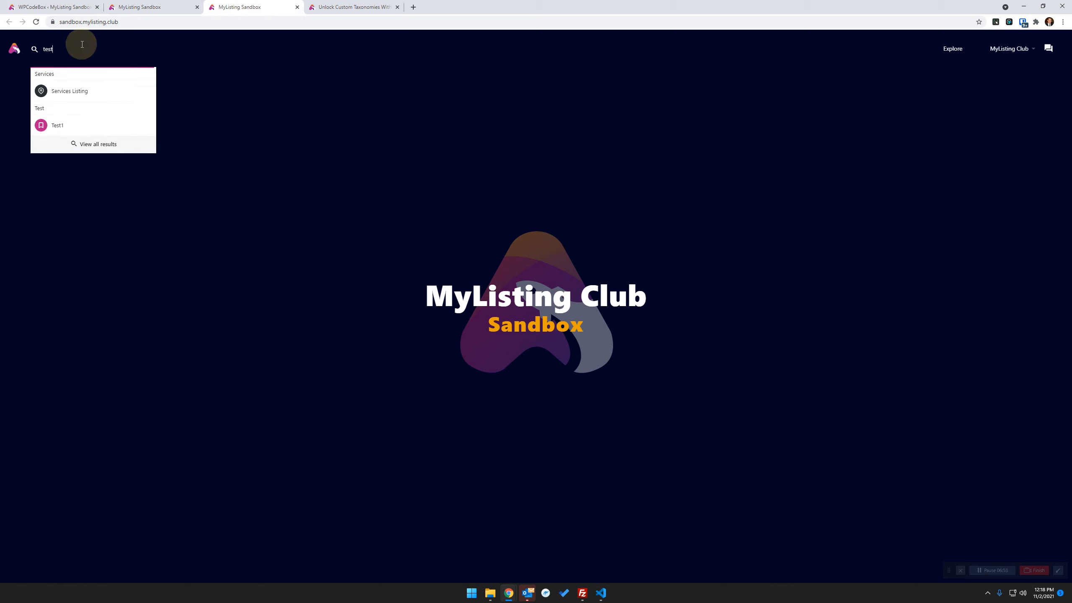
pyautogui.click(127, 7)
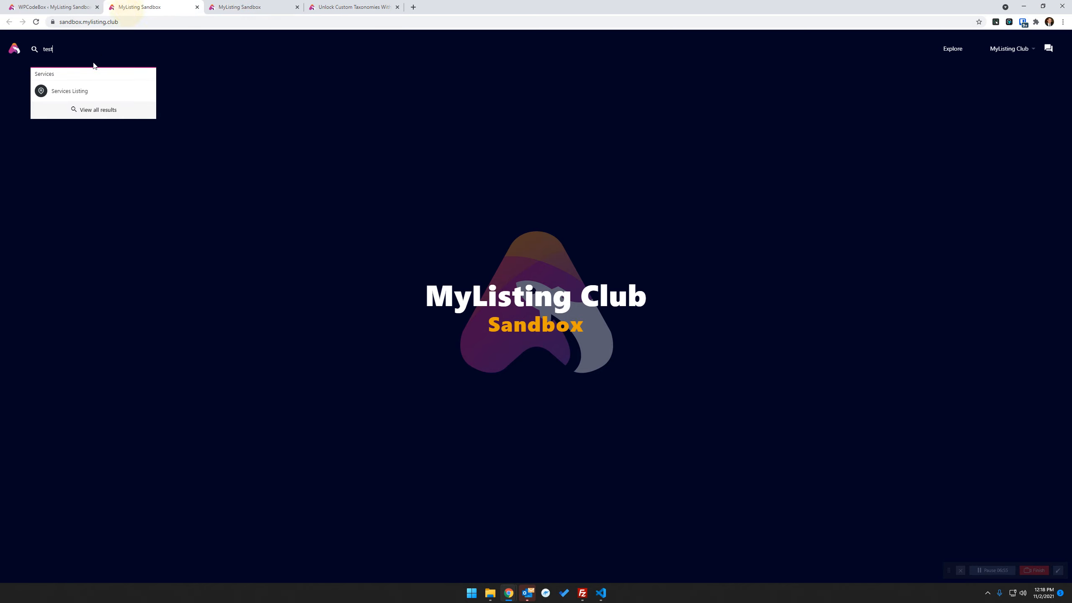
pyautogui.click(245, 6)
pyautogui.click(172, 6)
pyautogui.click(213, 7)
pyautogui.click(190, 6)
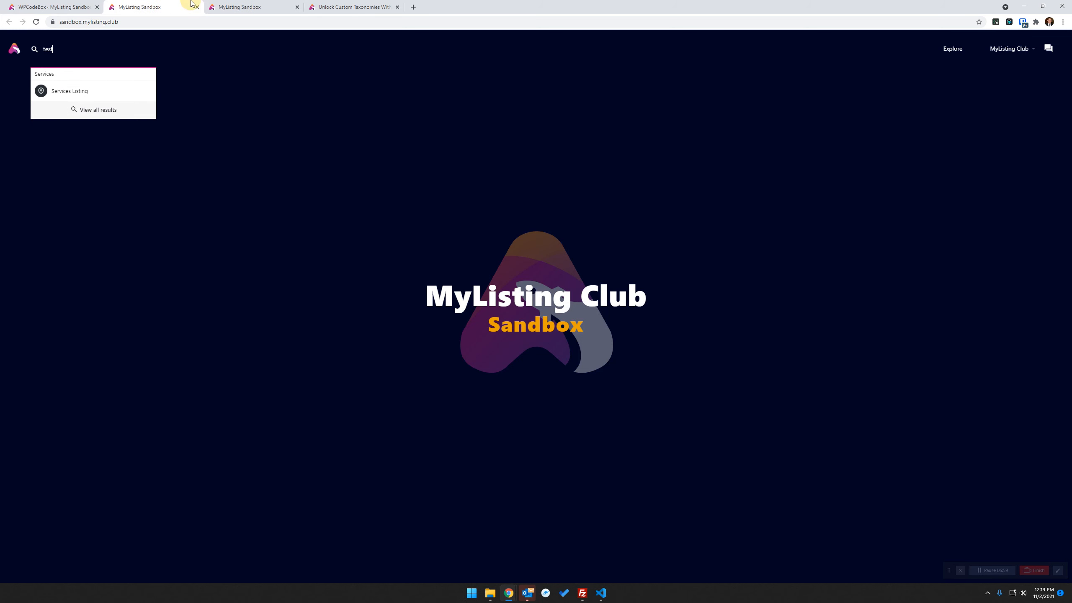
# - Add "Test2" after "Test" in the CUSTOM_TAX_FOR_QUICK_SEARCH array of the Quick Search Custom Taxonomies snippet and save it
pyautogui.click(58, 5)
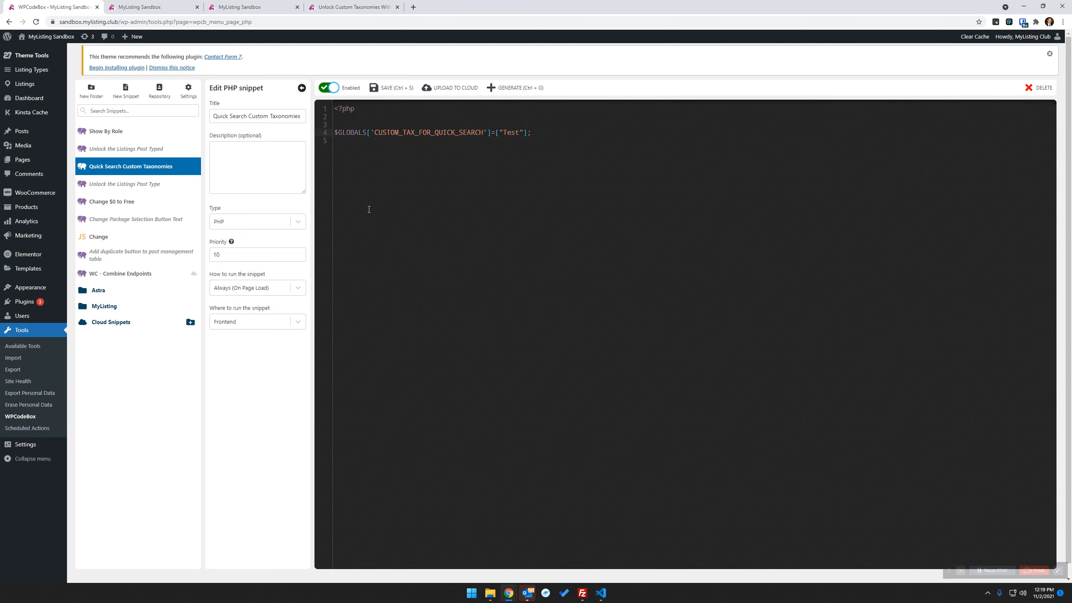
pyautogui.click(524, 132)
pyautogui.write(',')
pyautogui.press('BackSpace')
pyautogui.press('BackSpace')
pyautogui.write('"')
pyautogui.click(384, 91)
# - Add a custom listing taxonomy labelled "Test2" with the slug "test2" and save the changes
pyautogui.moveTo(31, 88)
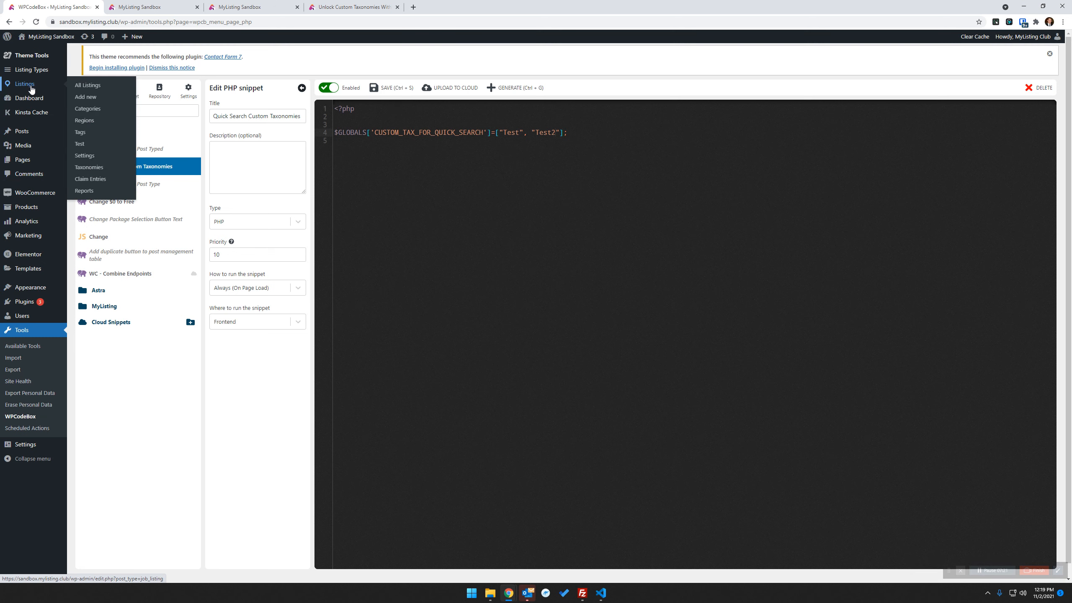
pyautogui.click(90, 168)
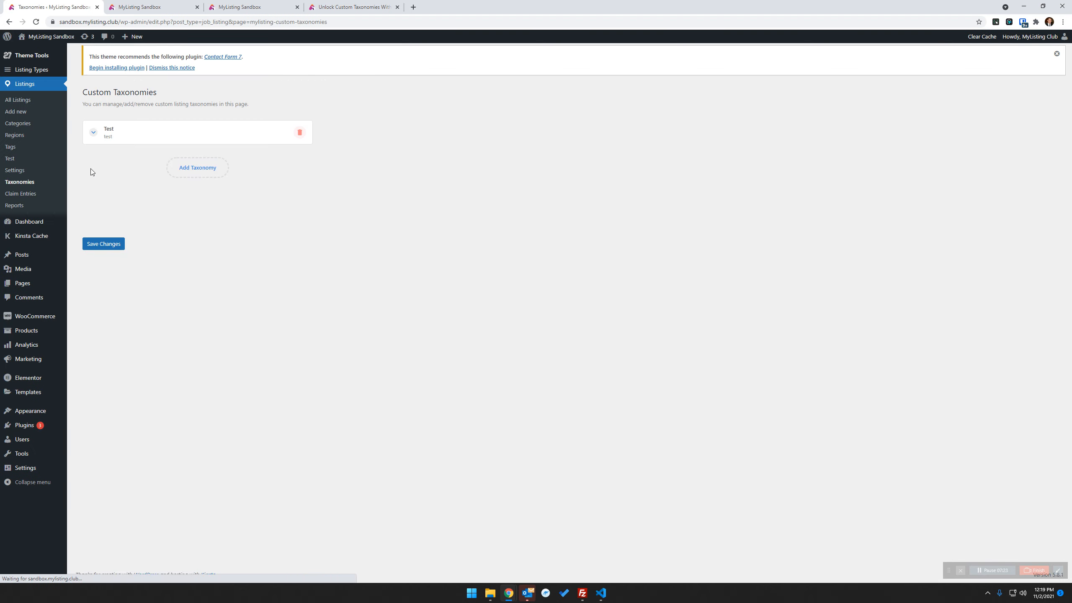
pyautogui.click(210, 167)
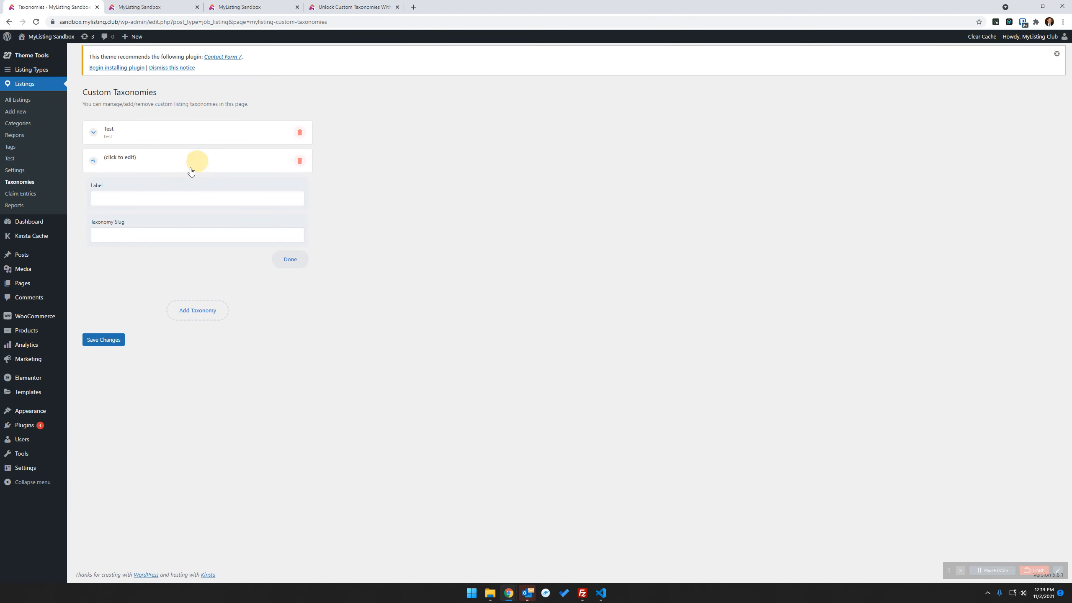
pyautogui.click(184, 197)
pyautogui.write('TGes')
pyautogui.click(104, 339)
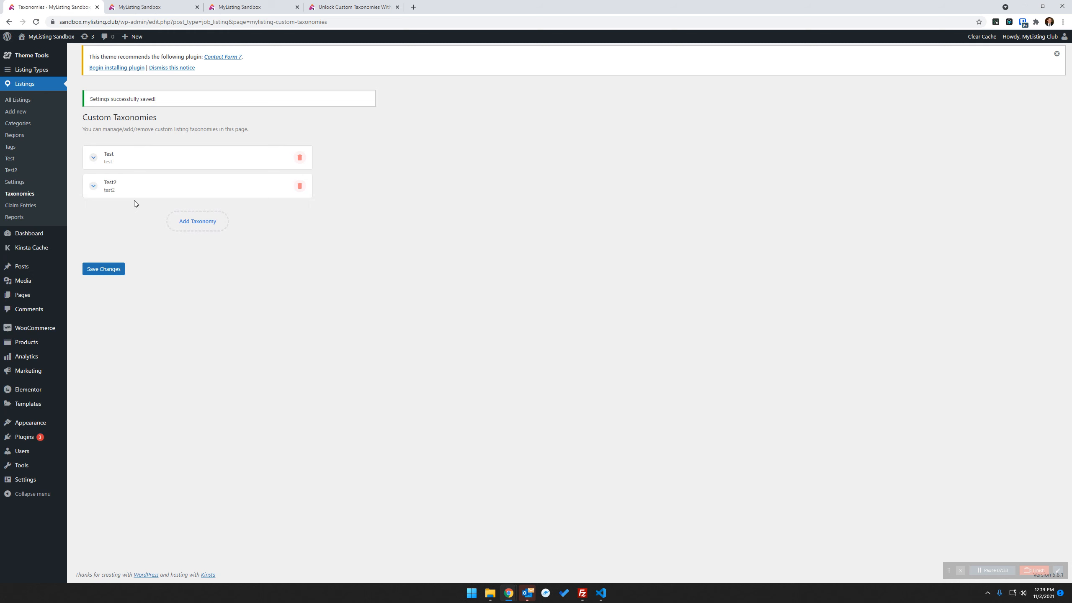
# - Add a new item named "Test2a" to the Test2 taxonomy
pyautogui.click(12, 171)
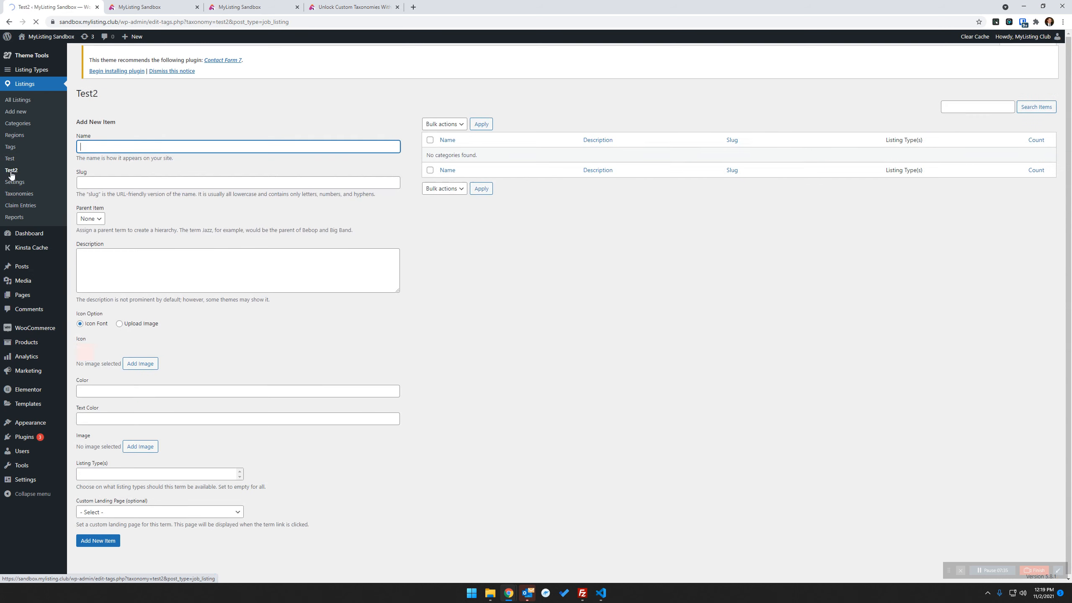
pyautogui.click(214, 150)
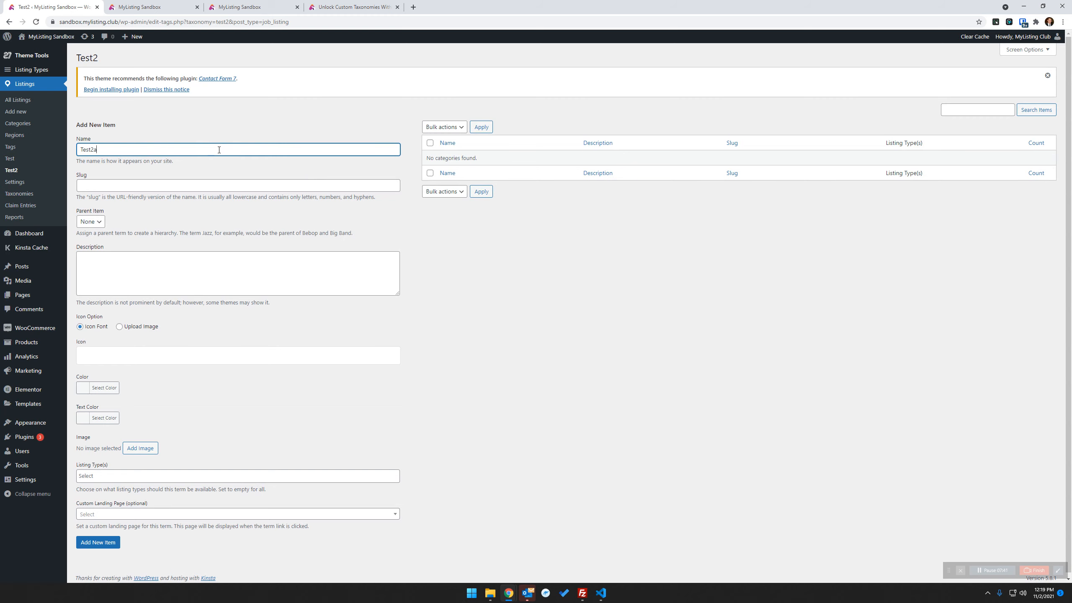
pyautogui.click(113, 543)
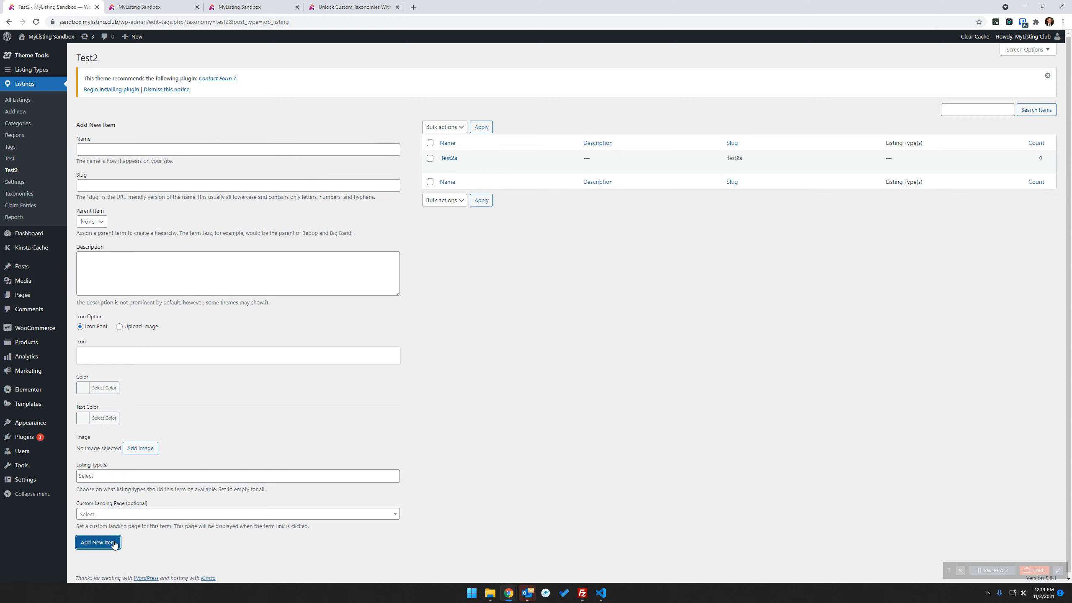
# - Open the Services listing type in a new browser tab, add the preset field Test2 to its used fields and update it
pyautogui.click(24, 100)
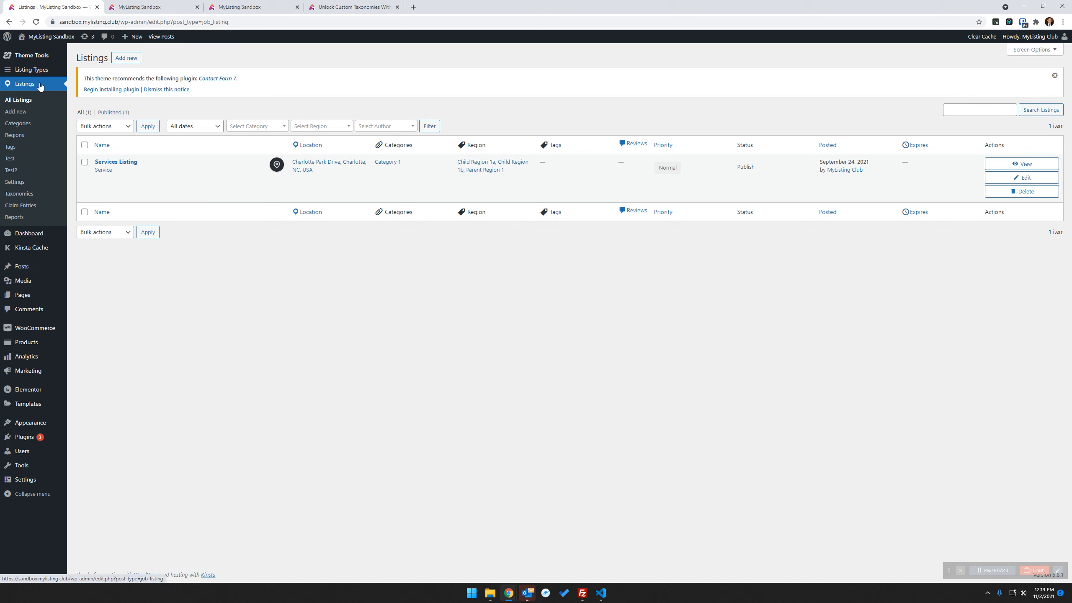
pyautogui.rightClick(42, 69)
pyautogui.click(76, 77)
pyautogui.click(129, 6)
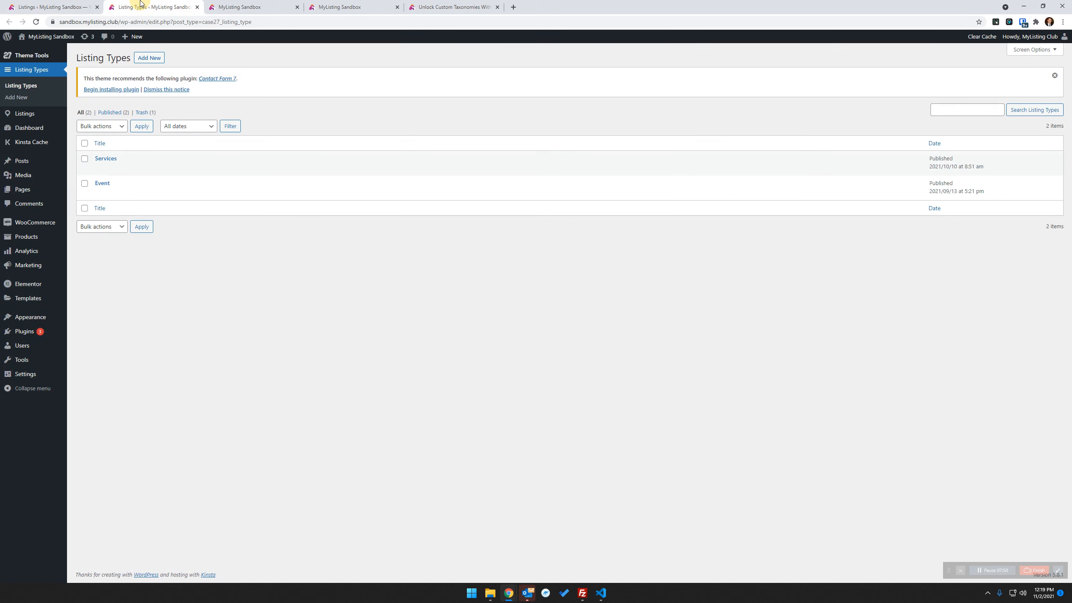
pyautogui.click(99, 168)
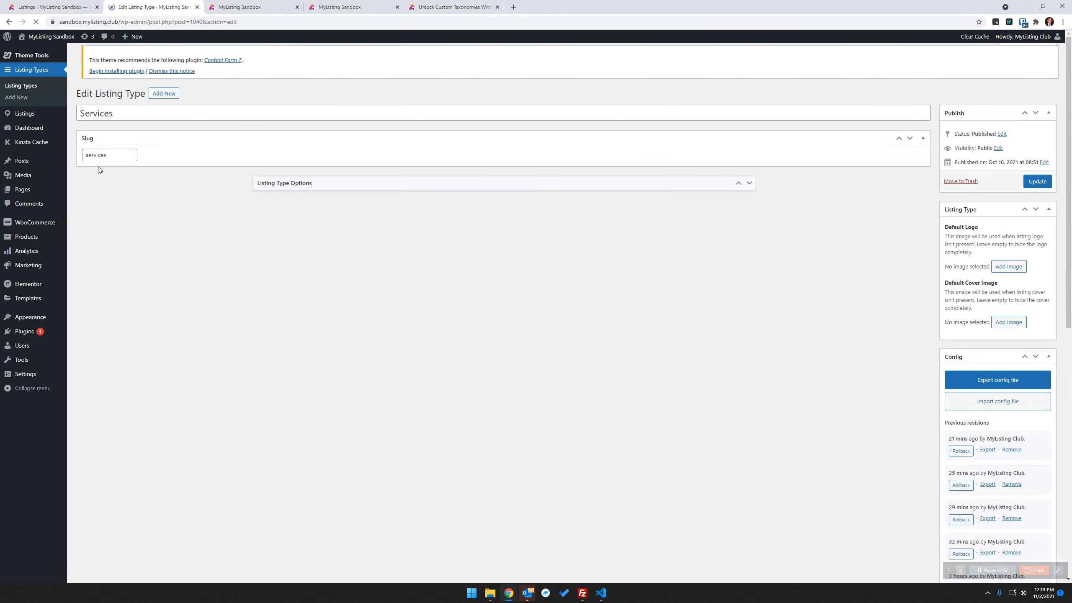
pyautogui.click(388, 226)
pyautogui.scroll(-8, 612, 401)
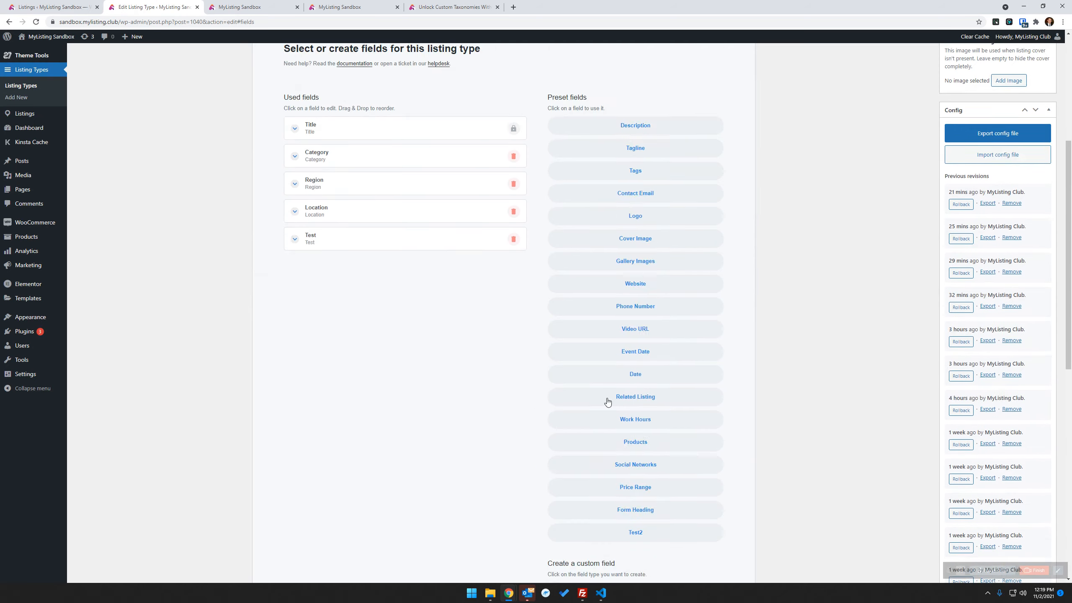
pyautogui.scroll(3, 342, 350)
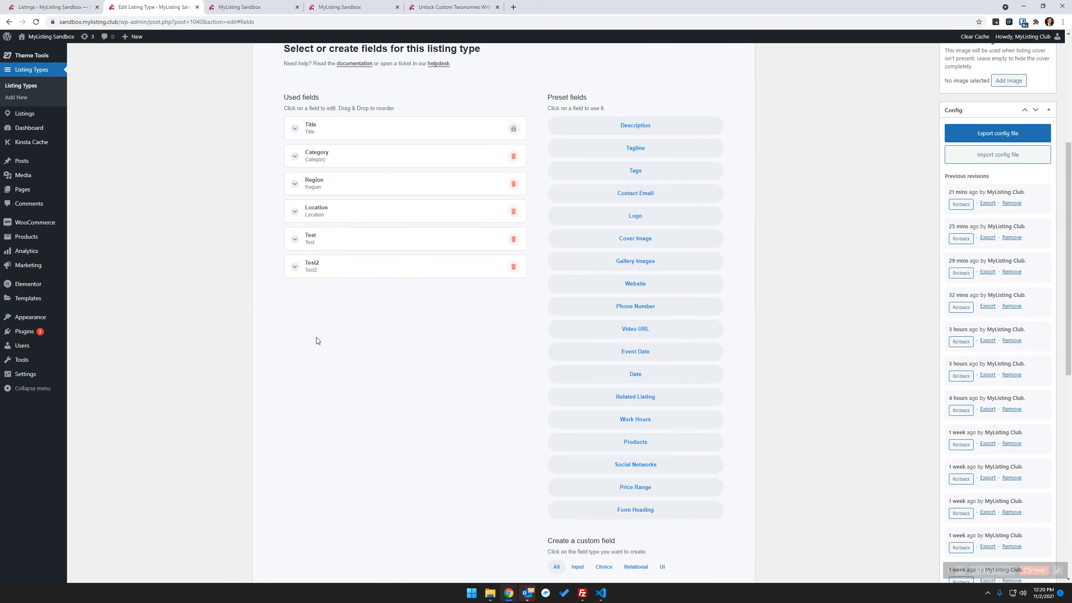
pyautogui.scroll(6, 347, 278)
pyautogui.click(1036, 184)
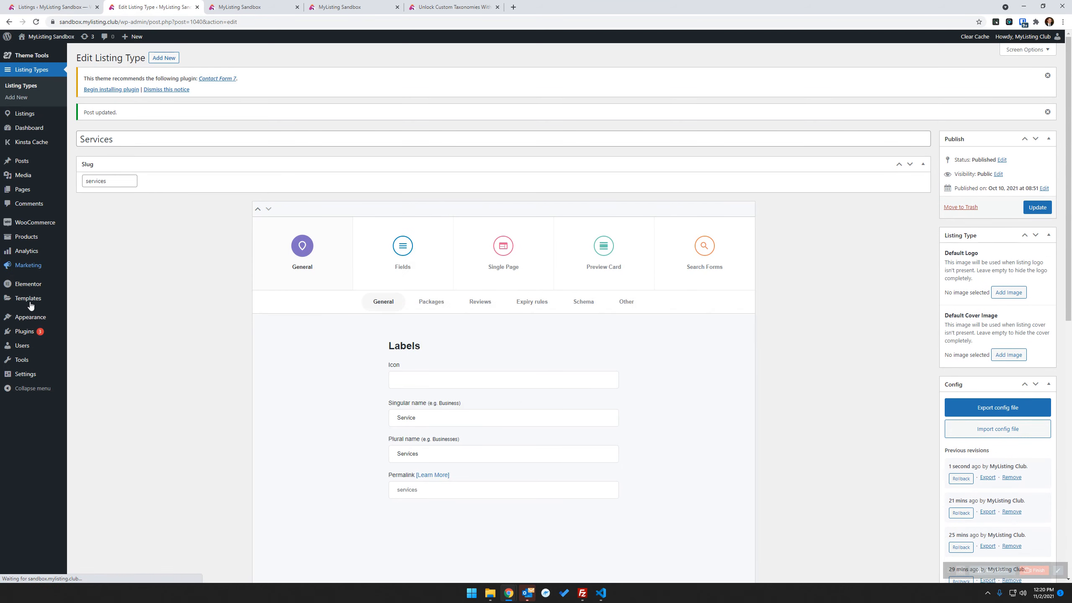
# - Assign the term Test2a in the Test2 field of the Services Listing and update the listing
pyautogui.click(26, 116)
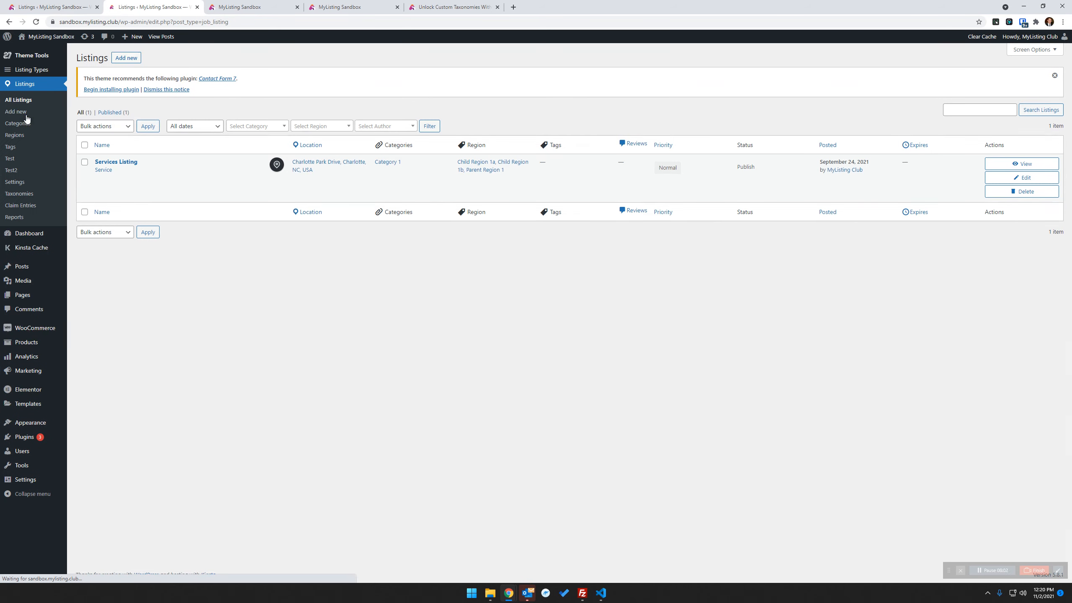
pyautogui.click(1009, 182)
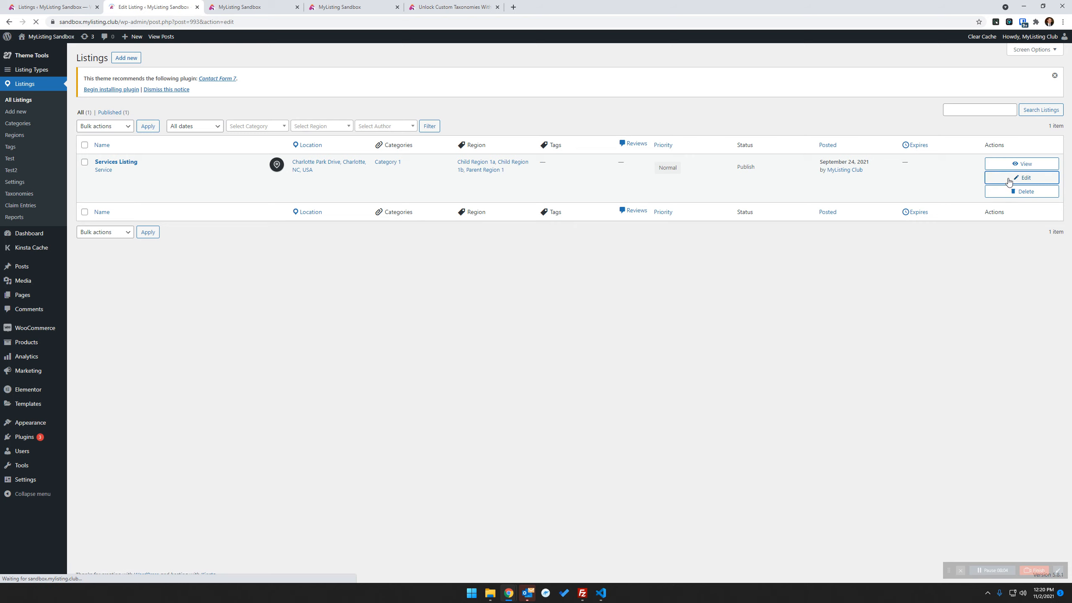
pyautogui.scroll(-6, 560, 323)
pyautogui.click(479, 337)
pyautogui.click(373, 355)
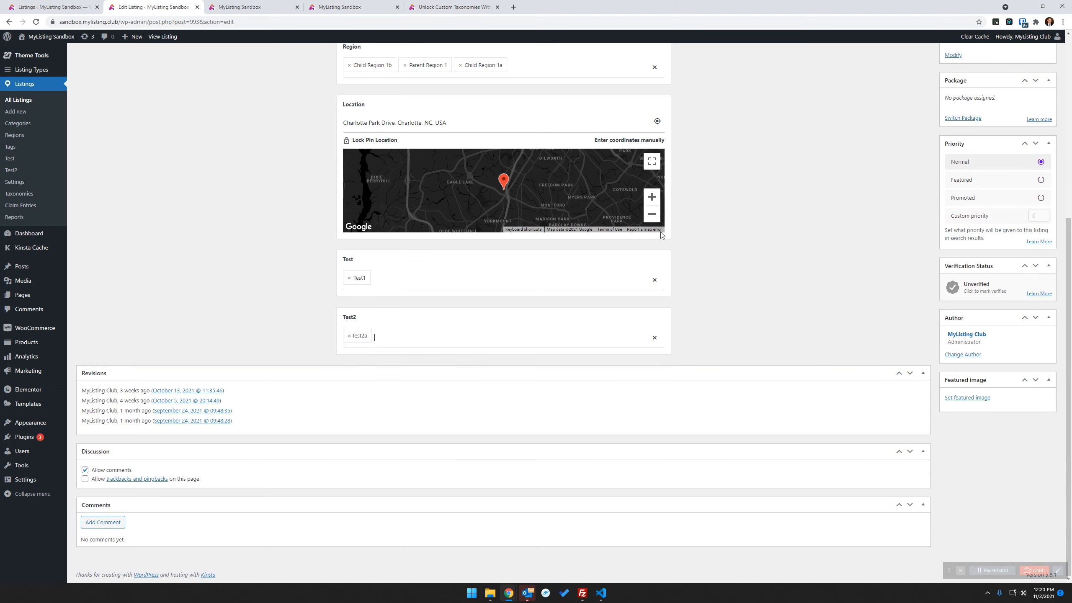
pyautogui.scroll(5, 750, 230)
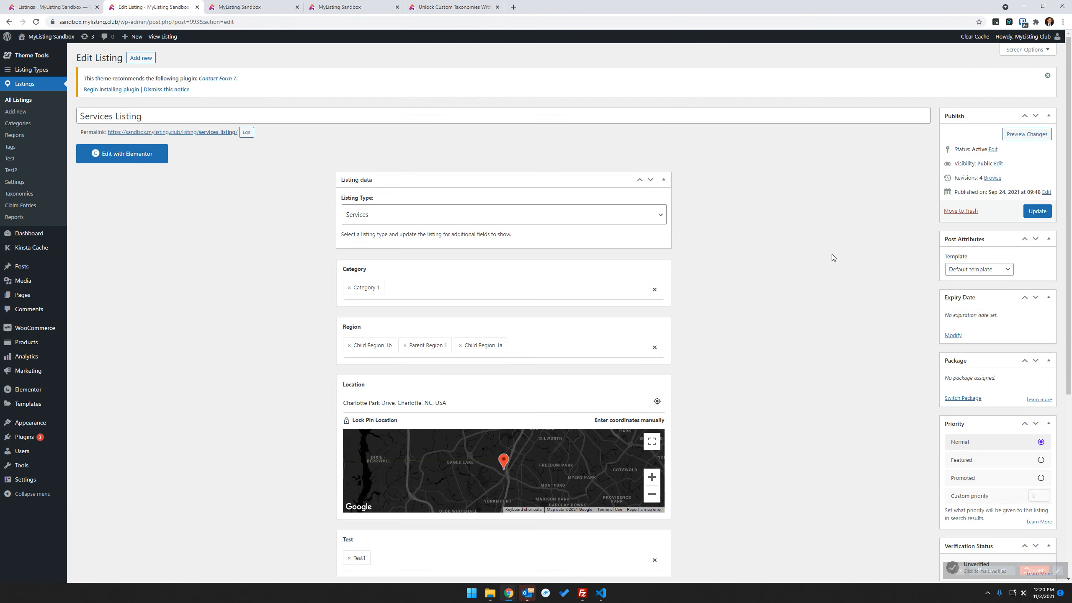
pyautogui.click(1047, 211)
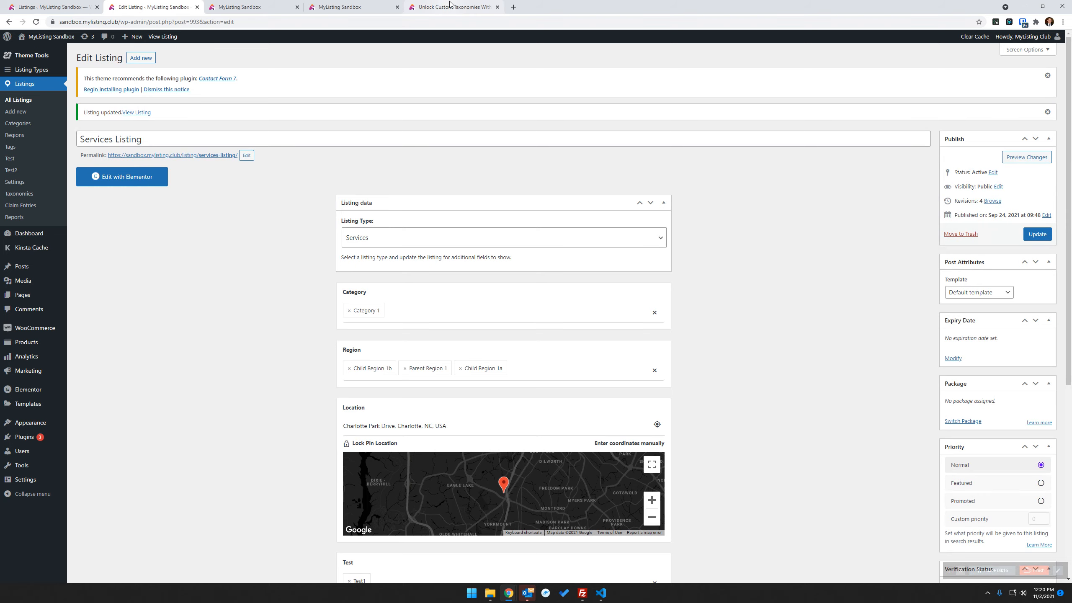
# - Reload the second sandbox homepage, run a Quick Search for "test" to check for the Test2 taxonomy, and dismiss the suggestions
pyautogui.click(363, 7)
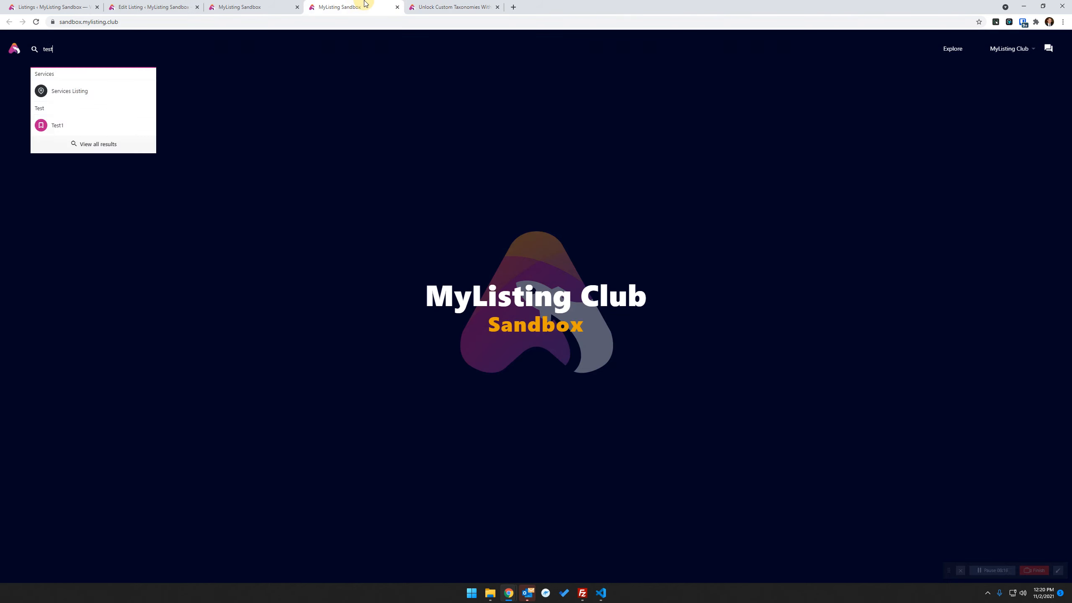
pyautogui.click(36, 21)
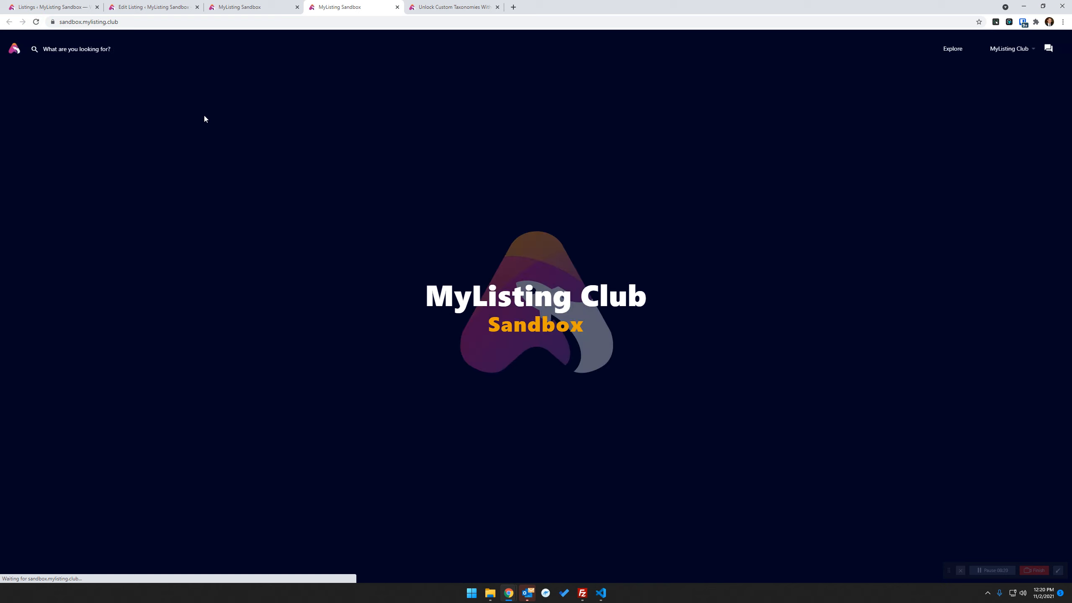
pyautogui.click(98, 42)
pyautogui.write('test')
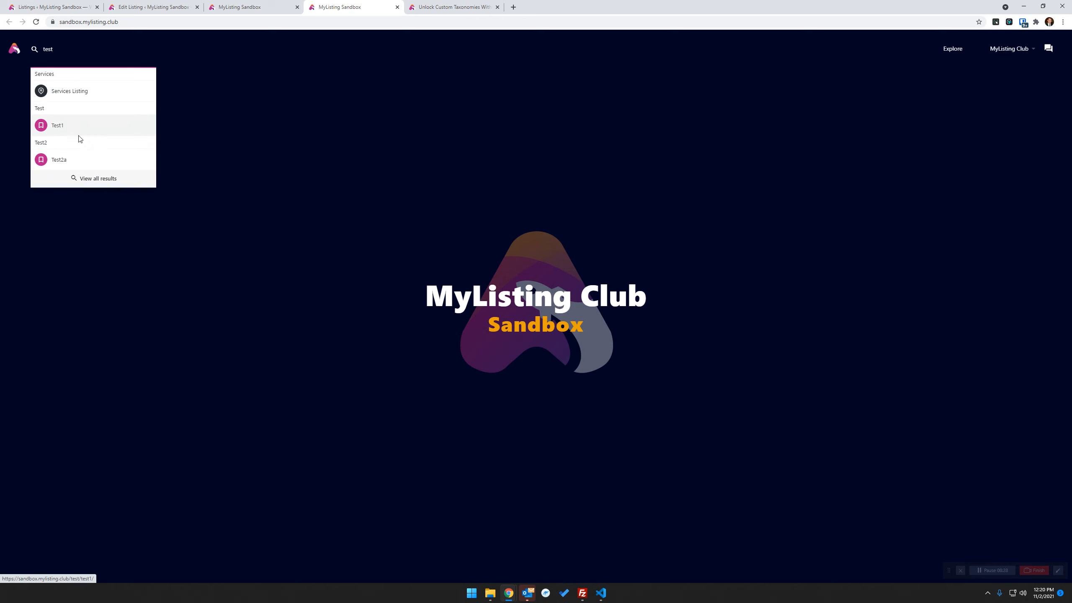
pyautogui.click(234, 152)
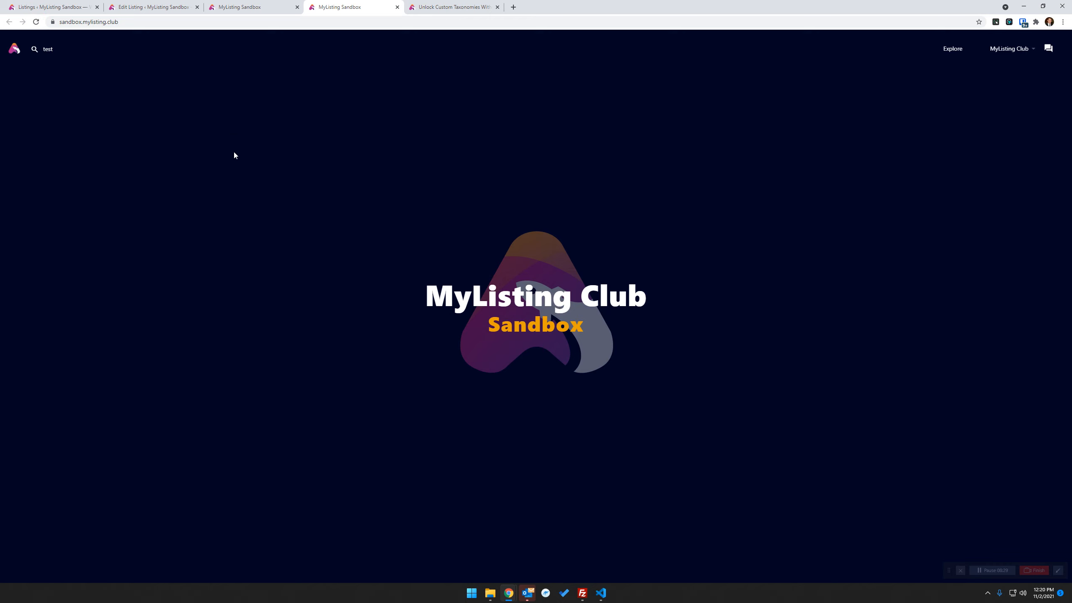